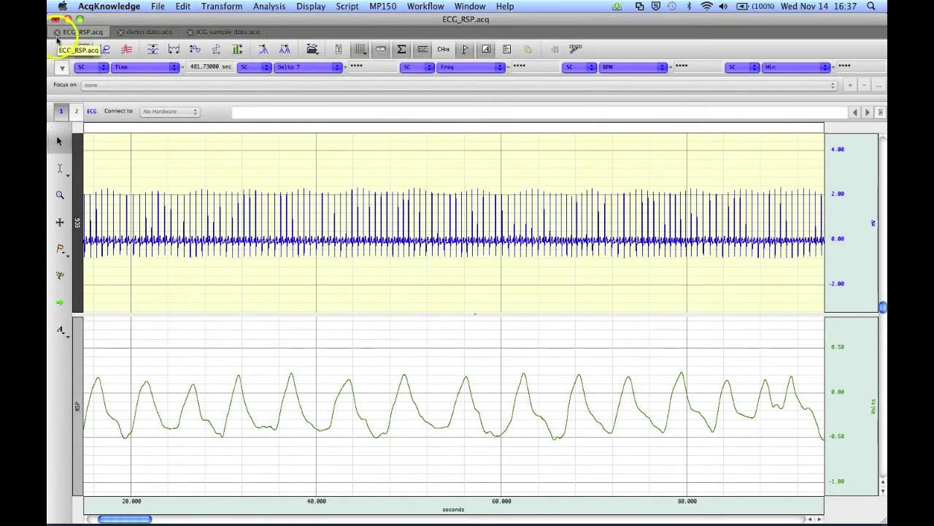
Flip back and forth between the demo data.acq and ICG sample data.acq tabs.
click(139, 32)
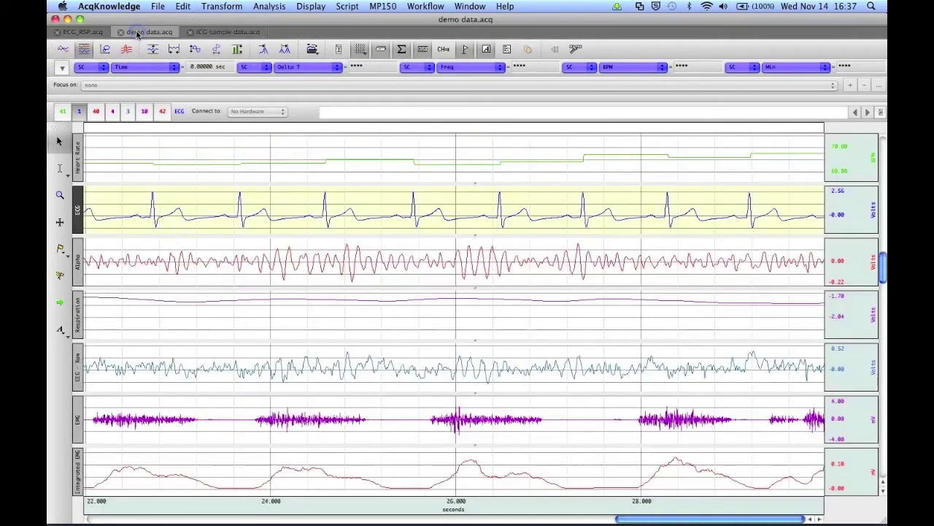
click(223, 32)
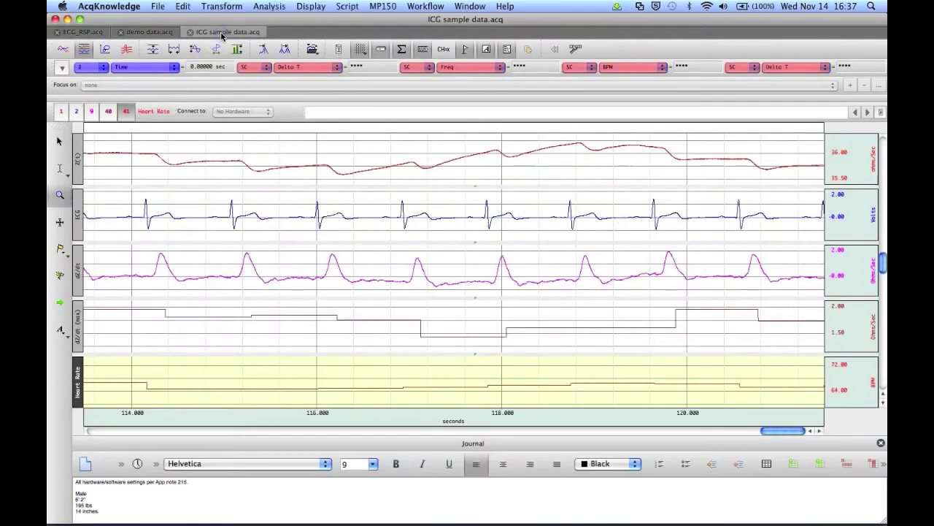
click(126, 32)
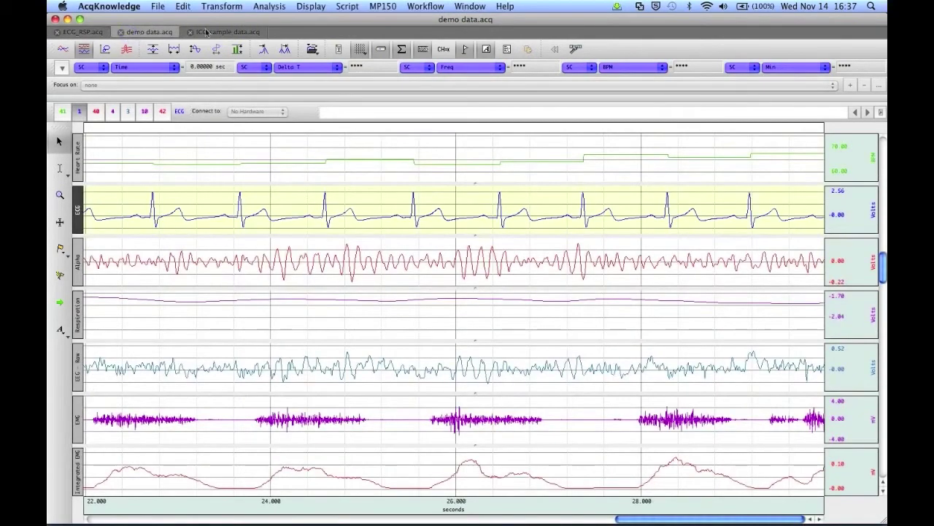
click(241, 32)
click(150, 32)
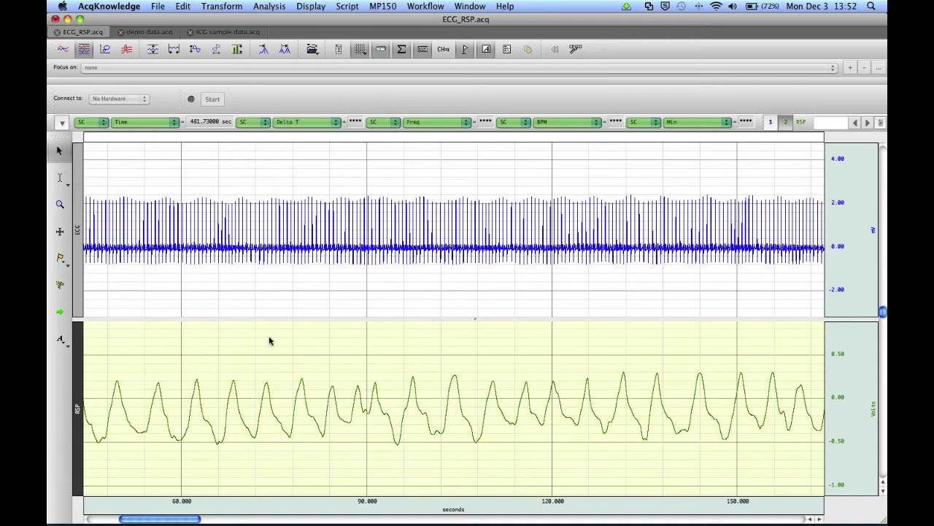
Cycle through all three open graphs with Ctrl+Tab, ending on demo data.acq.
key(ctrl+Tab)
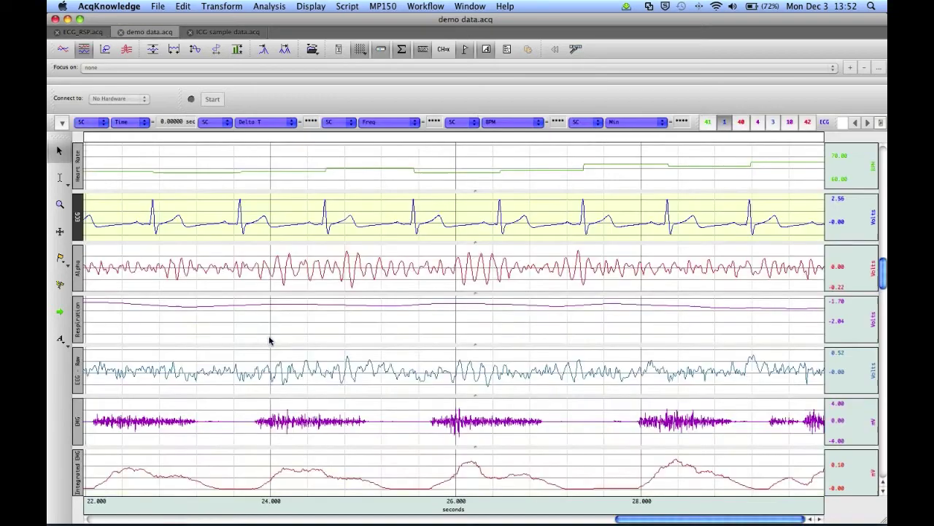
key(ctrl+Tab)
key(ctrl+Tab)
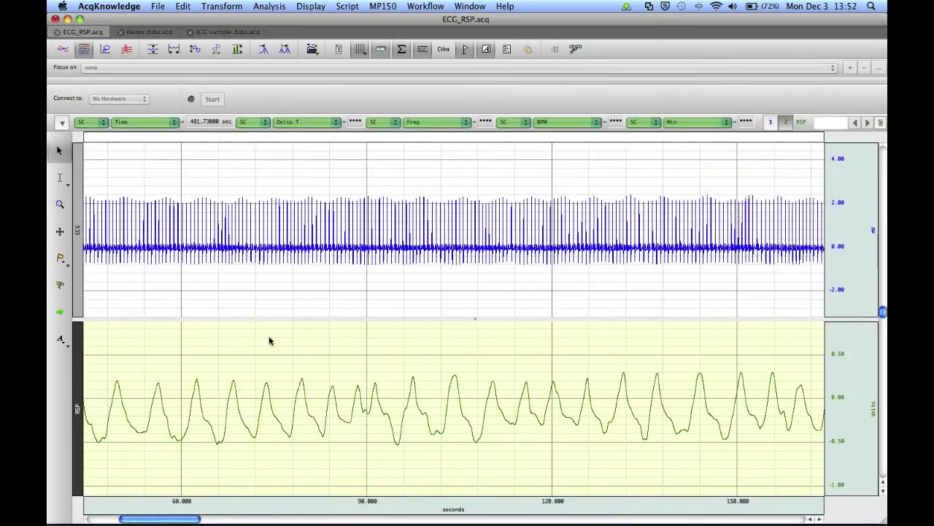
key(ctrl+Tab)
key(ctrl+Tab)
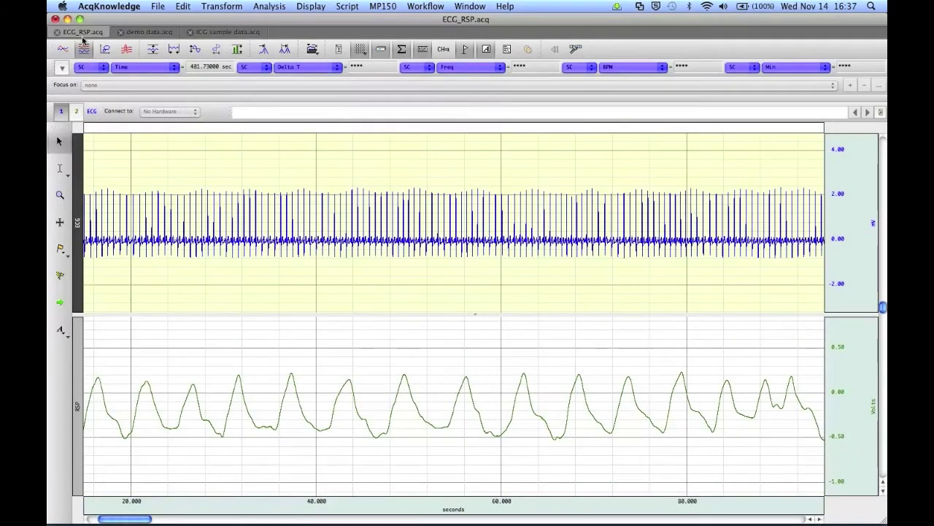
click(137, 32)
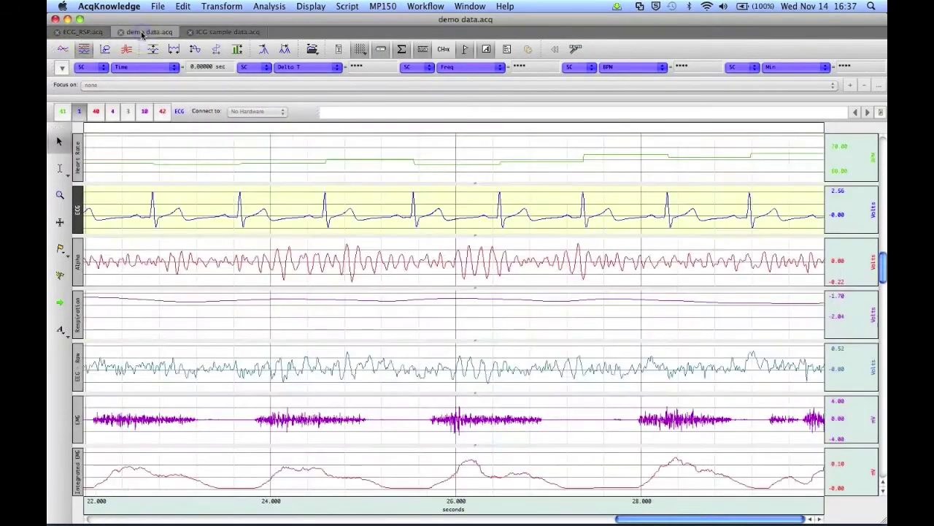
Move ICG sample data.acq into its own window and drag it down and right.
click(230, 32)
click(470, 6)
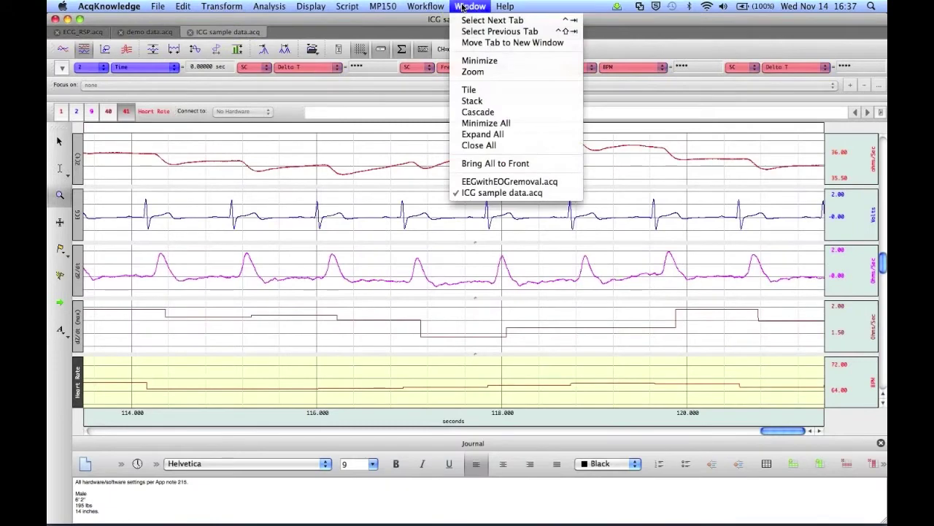
click(474, 42)
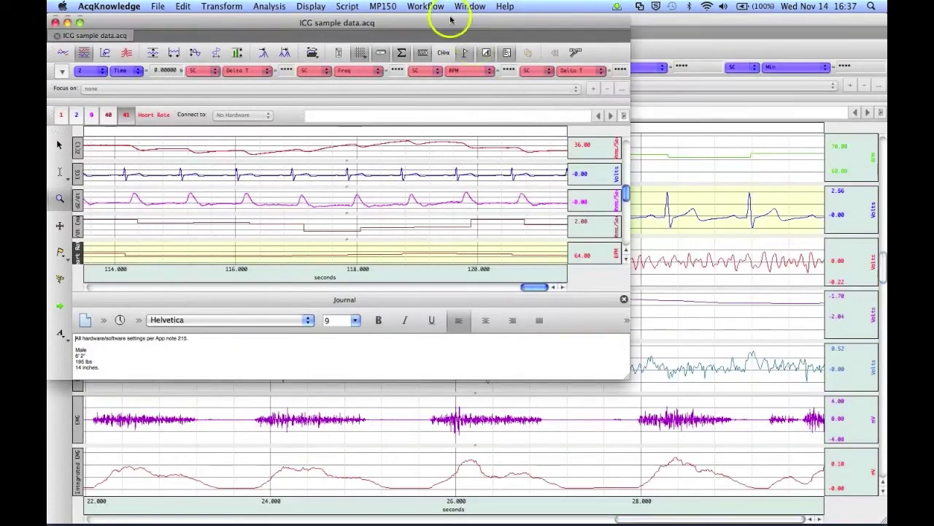
drag(445, 21, 546, 45)
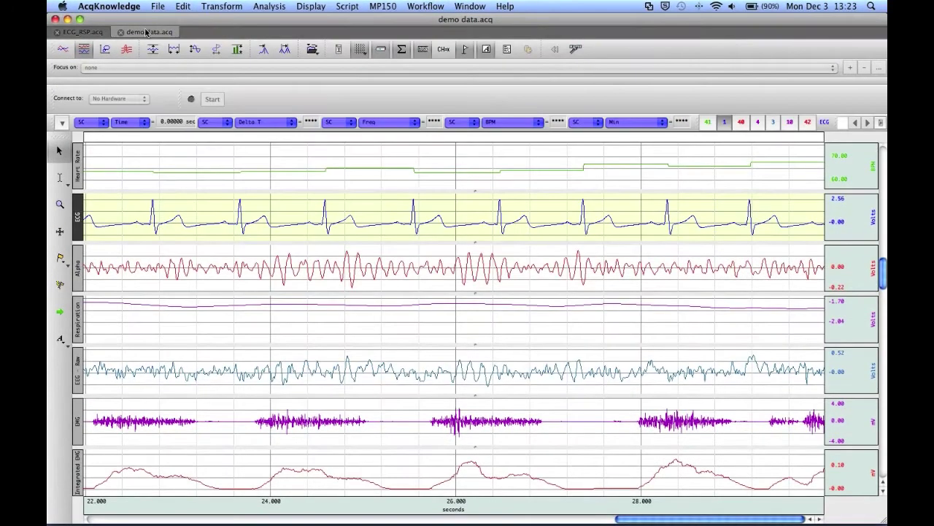
Move demo data.acq into a new window from its tab menu and drag it over ECG_RSP.
right_click(146, 34)
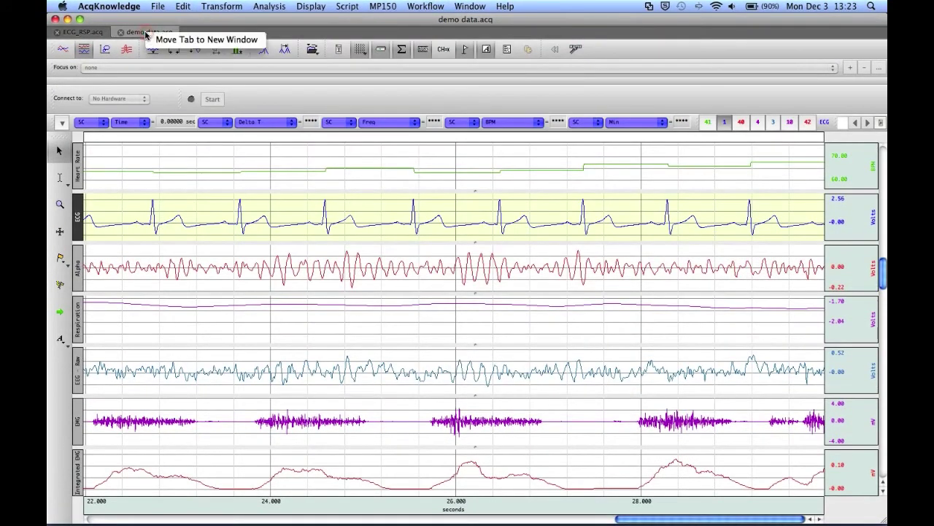
click(168, 41)
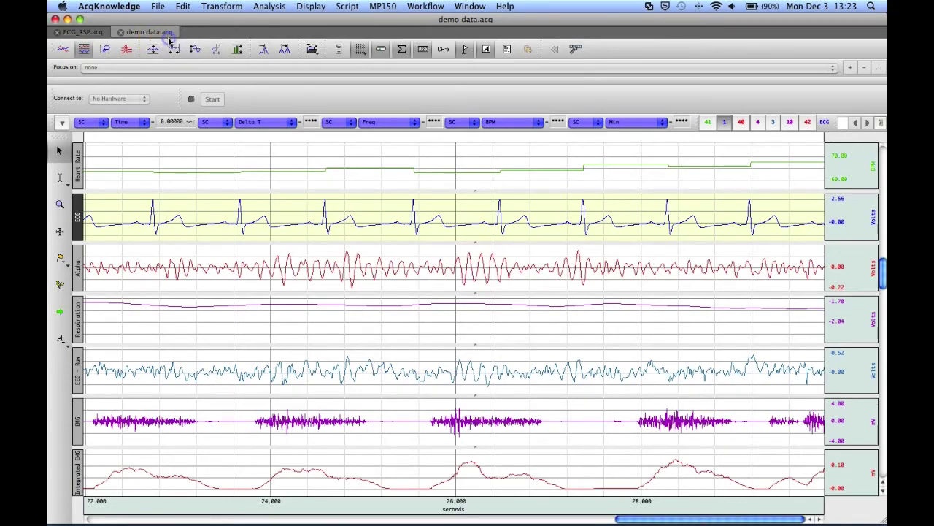
drag(180, 28, 326, 55)
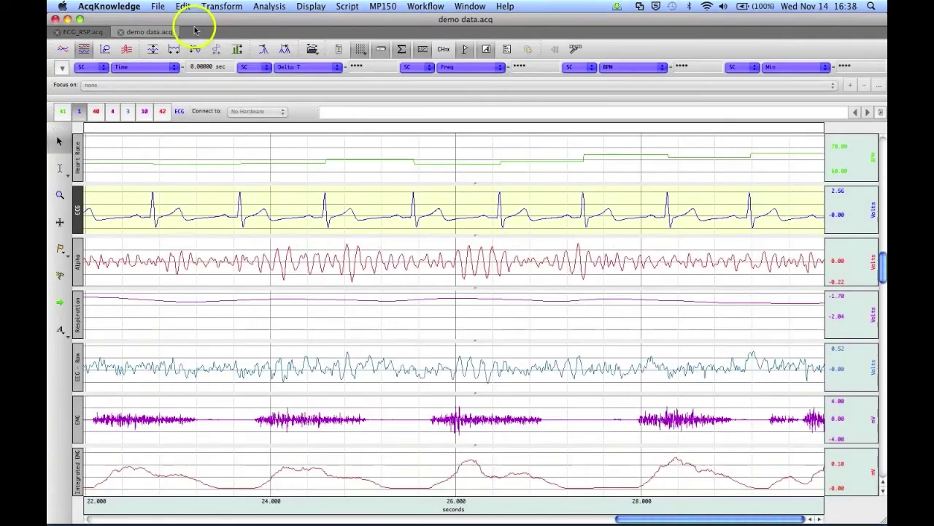
click(128, 9)
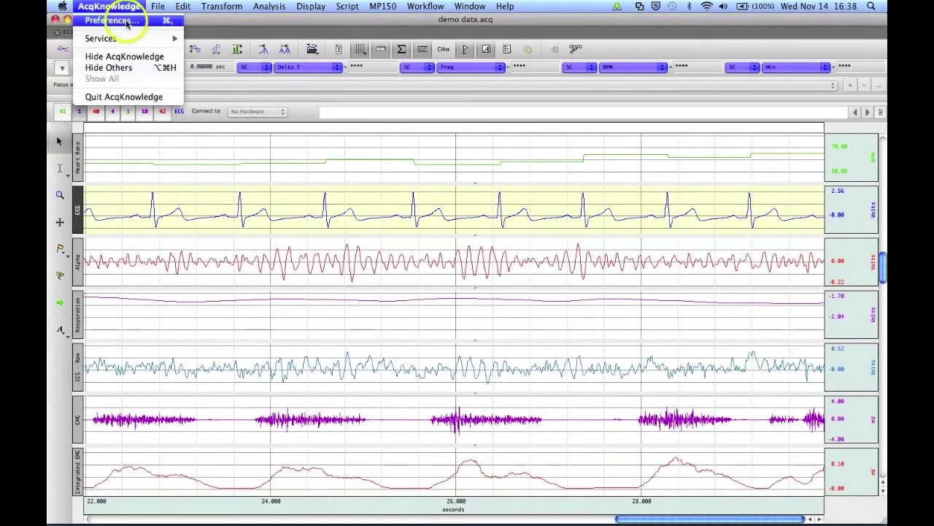
click(121, 21)
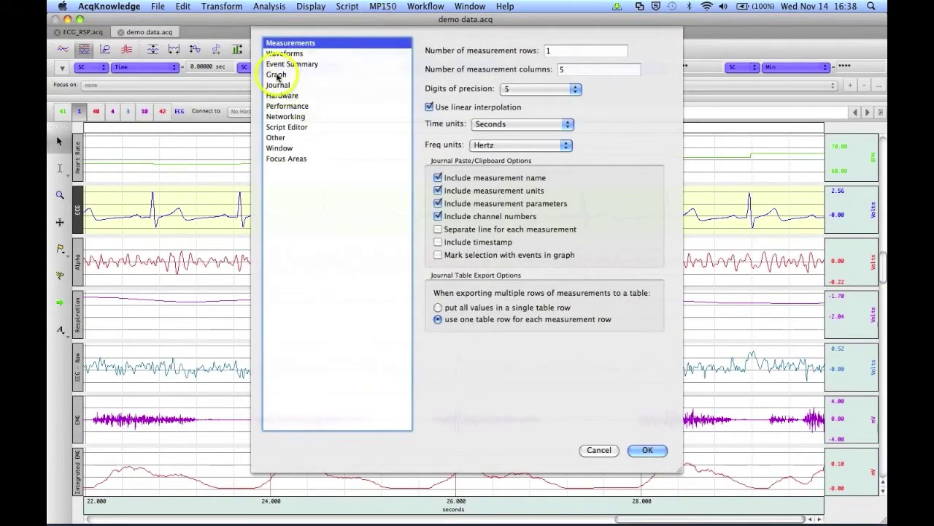
click(276, 75)
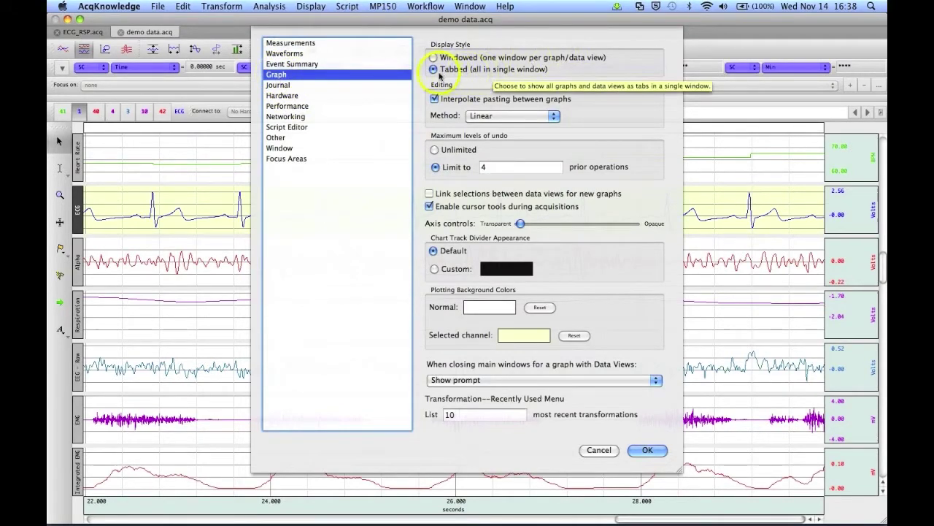
click(465, 58)
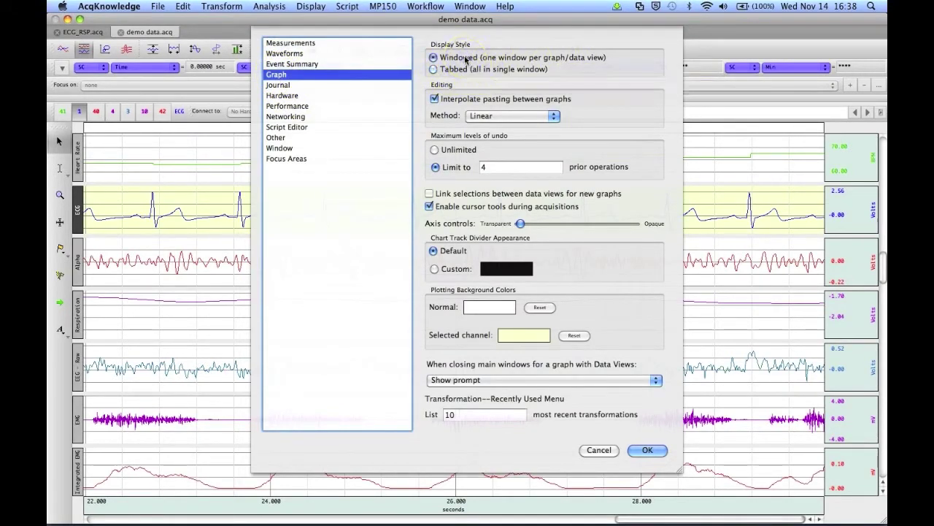
click(490, 70)
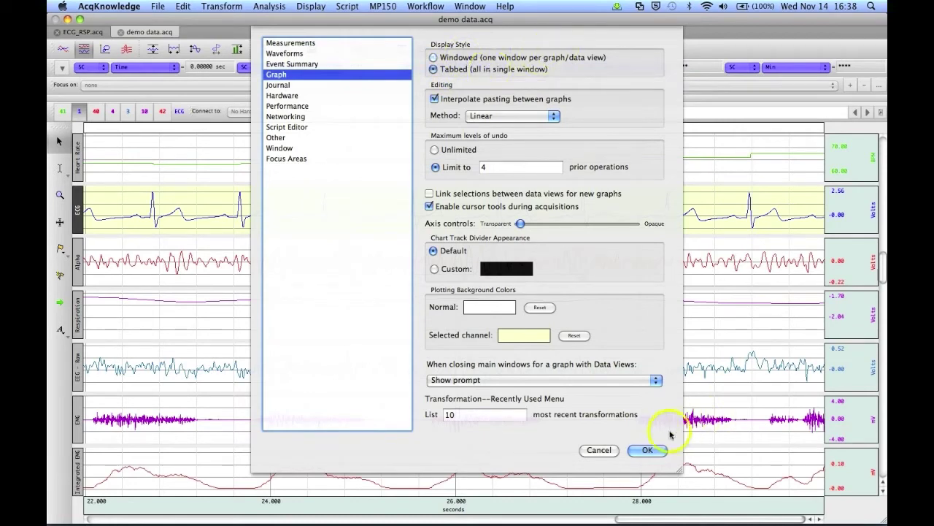
click(656, 449)
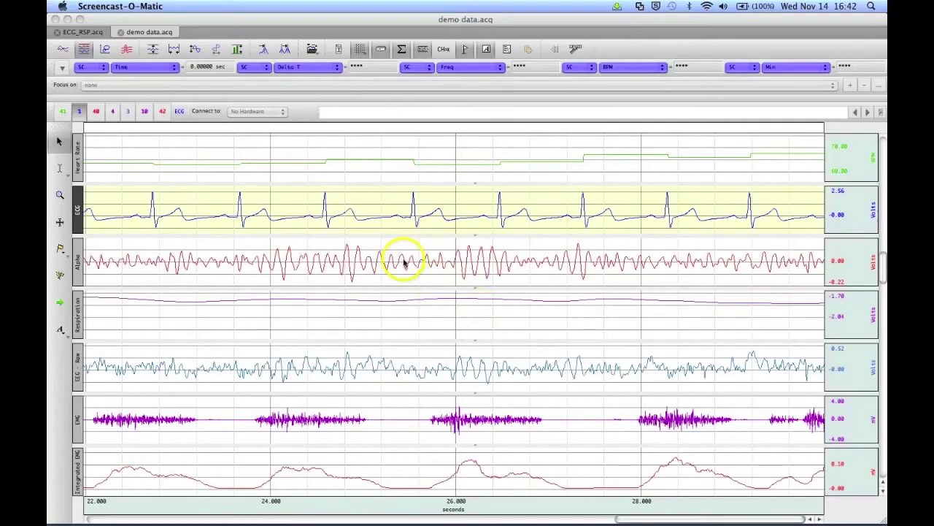
In Preferences > Measurements, set 2 measurement rows and 3 columns, then click OK.
click(216, 172)
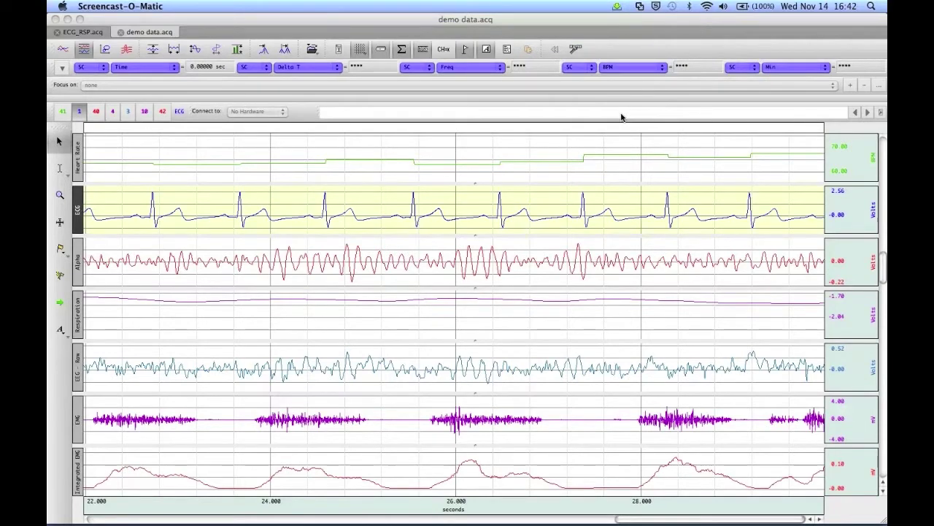
click(513, 106)
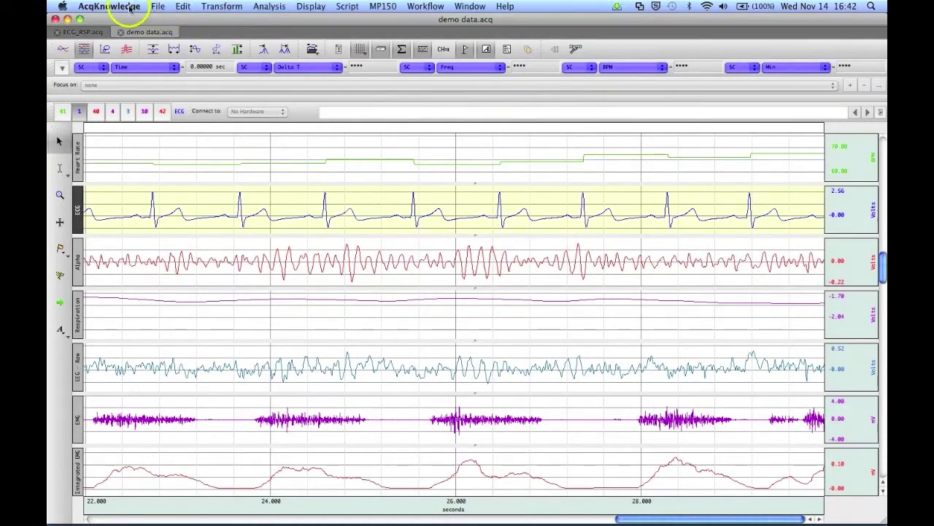
click(129, 9)
click(117, 20)
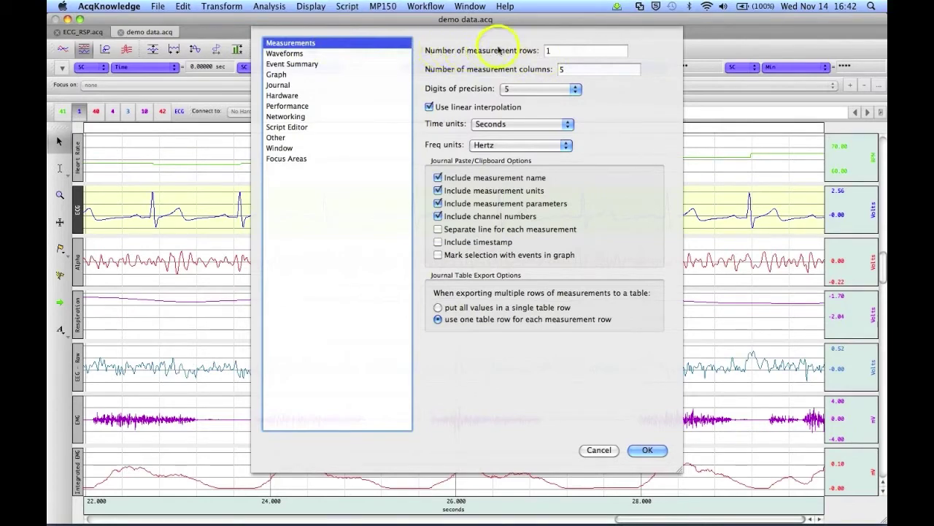
double_click(547, 51)
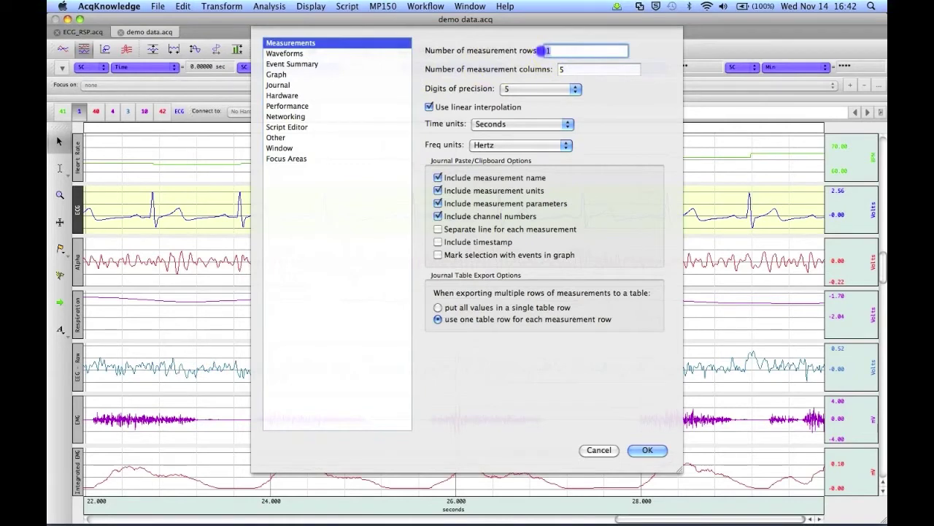
double_click(564, 70)
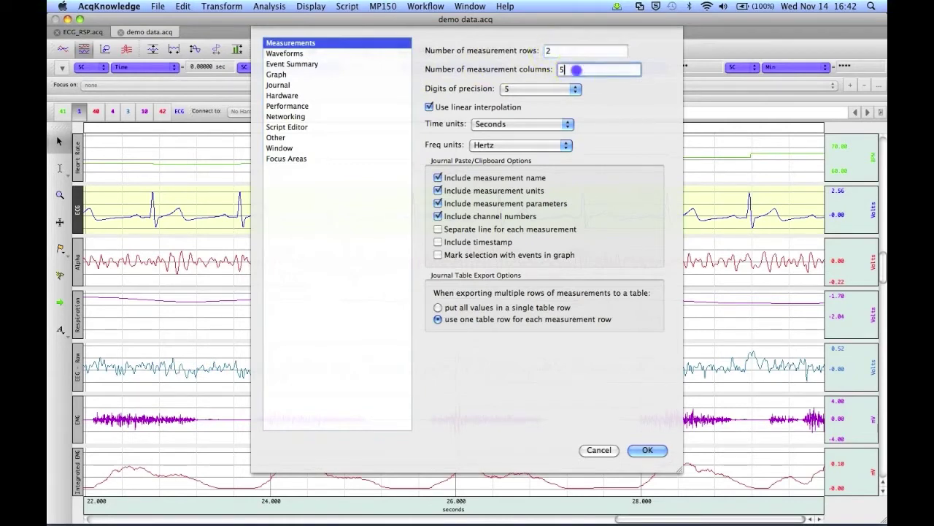
text(3)
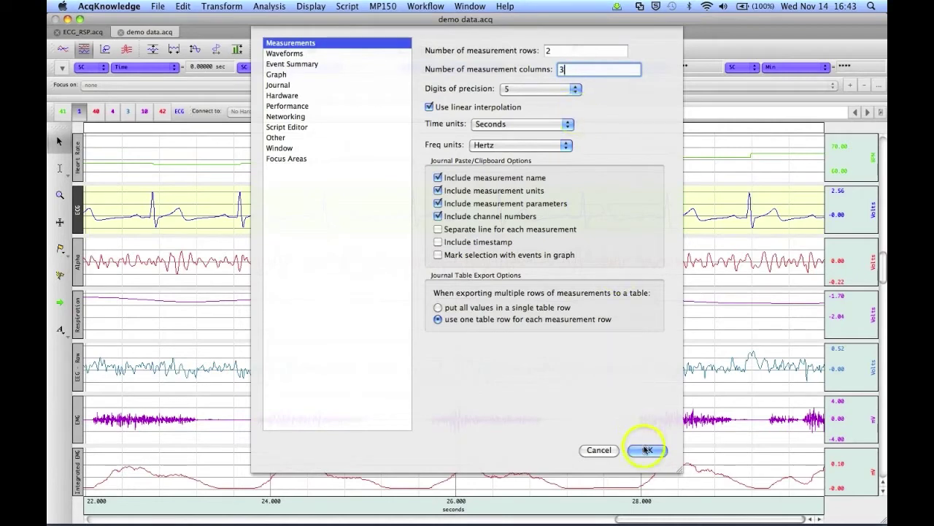
click(646, 449)
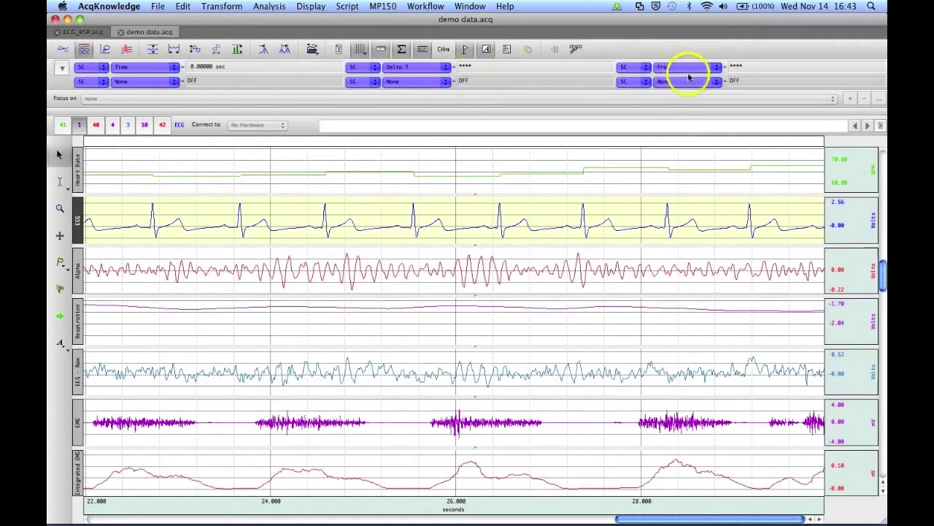
Try the Single Row x 5 and Single Row x 3 presets, then choose Dual Row x 3.
click(61, 70)
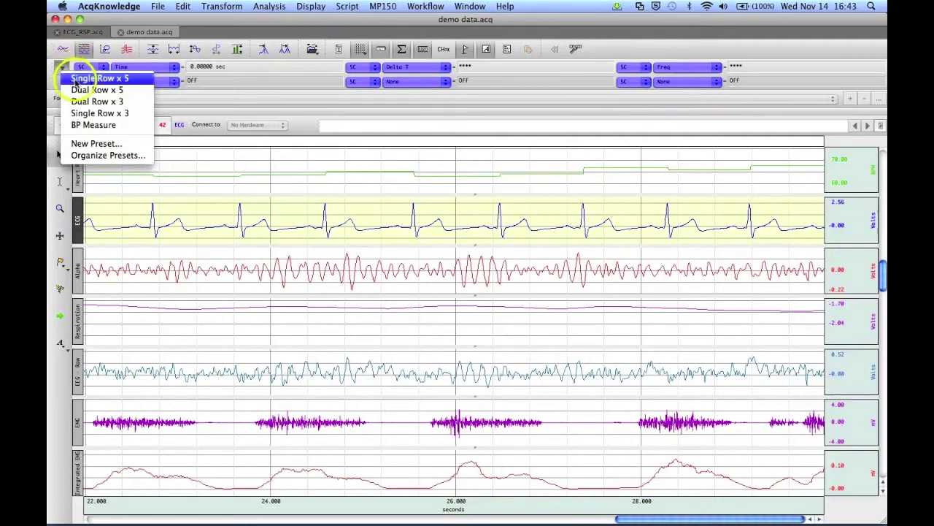
click(82, 78)
click(62, 69)
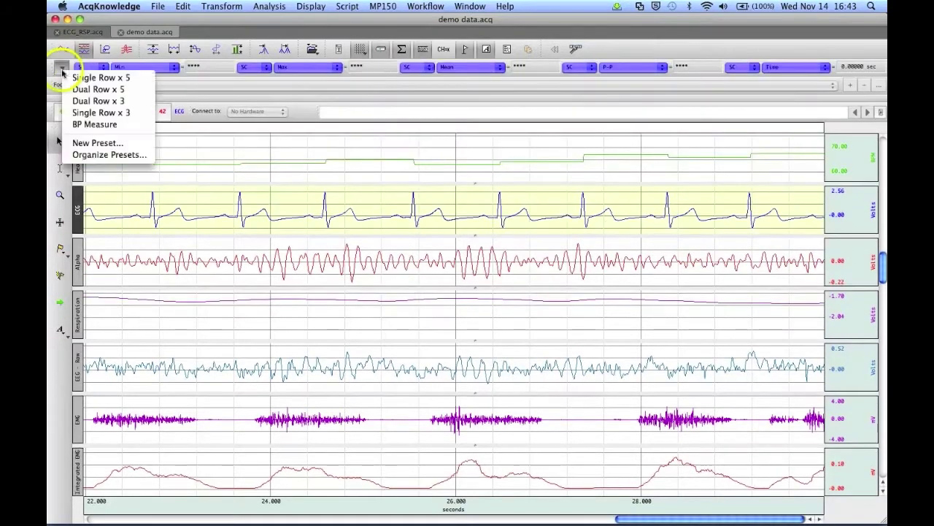
click(98, 113)
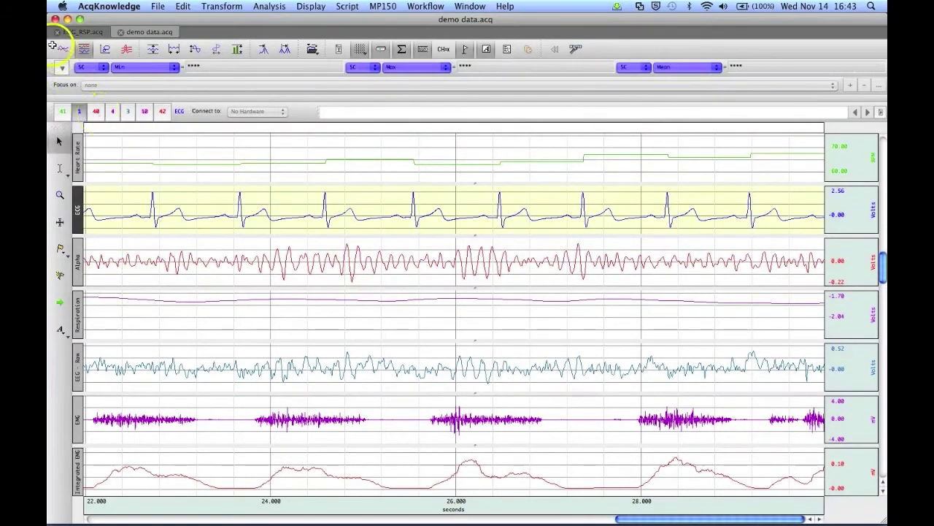
click(62, 68)
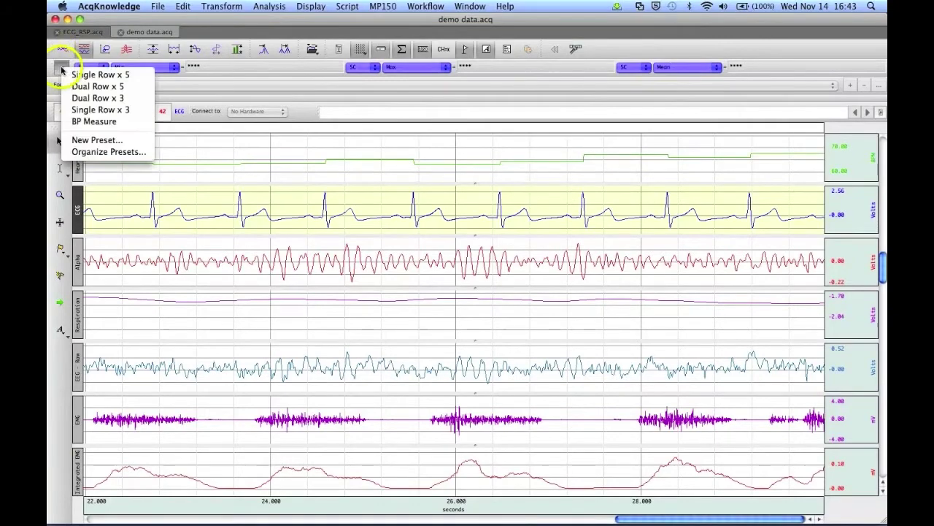
click(103, 98)
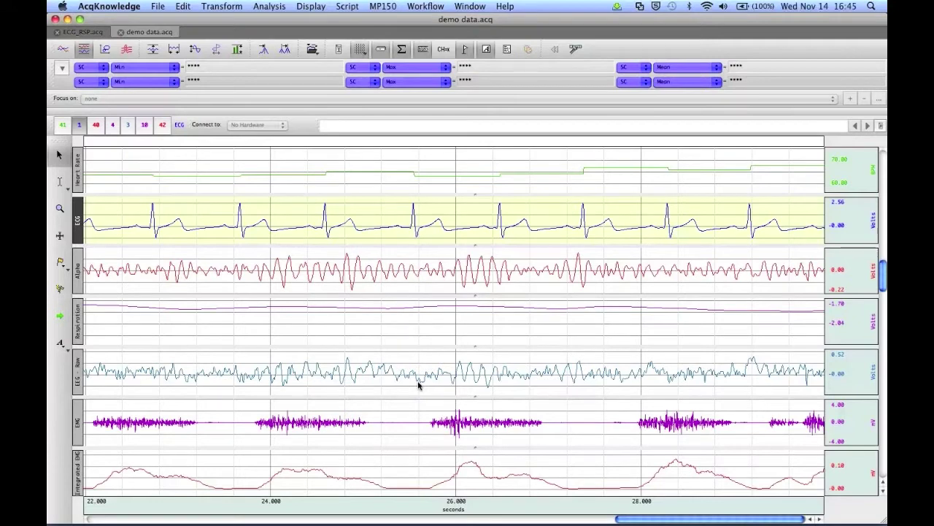
Size the demo data window to 1000 × 800 with 'Use as default' left unchecked.
click(313, 8)
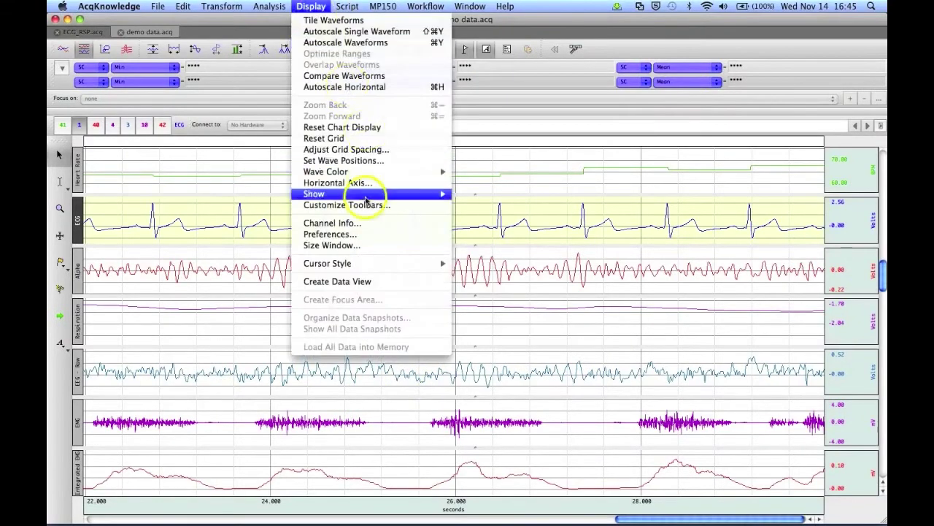
click(351, 245)
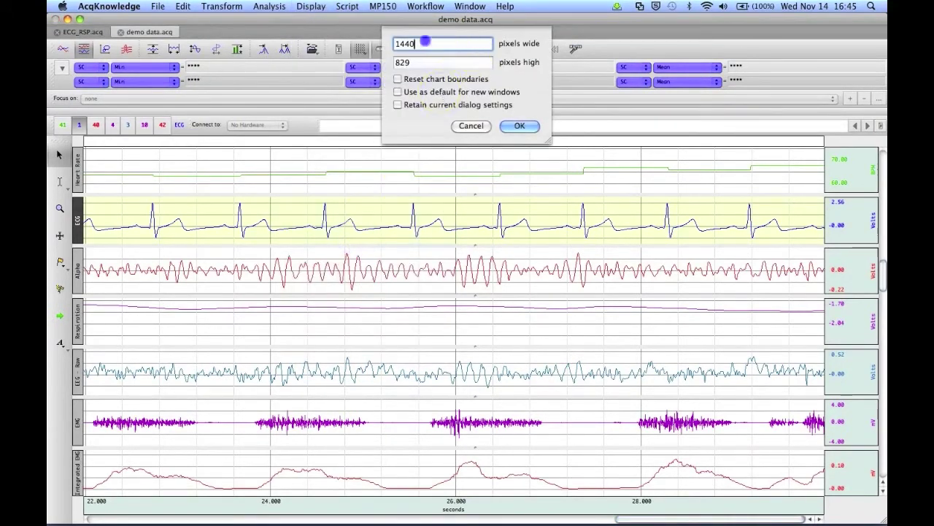
drag(428, 43, 387, 41)
text(1000)
click(412, 47)
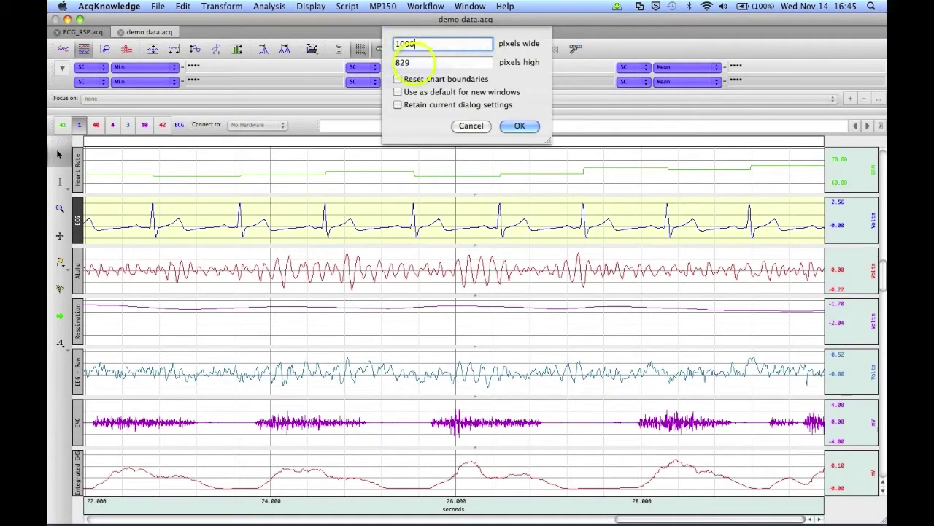
key(Tab)
text(8)
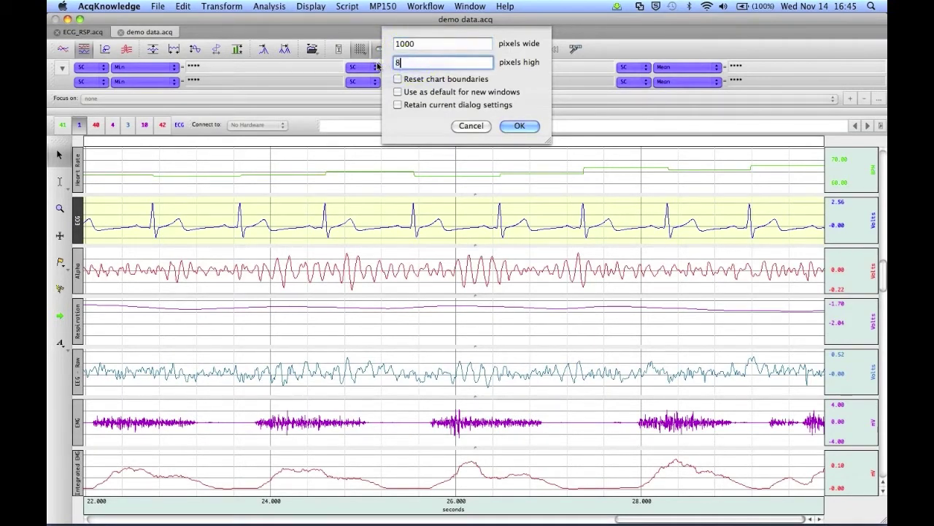
text(00)
click(398, 92)
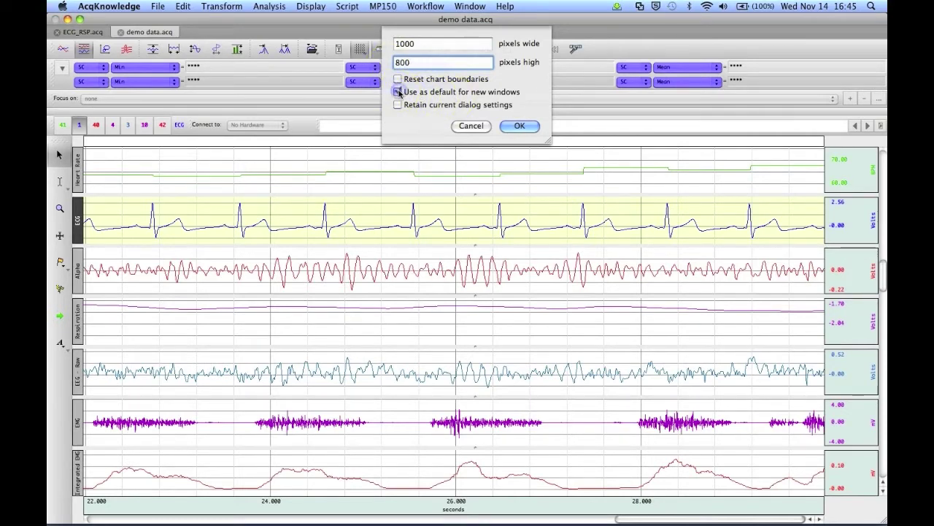
click(399, 92)
click(498, 107)
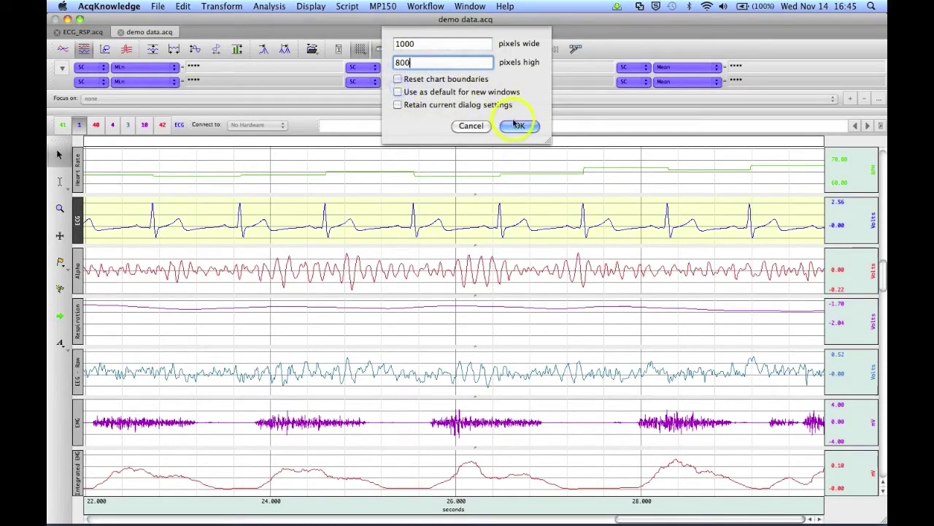
click(517, 125)
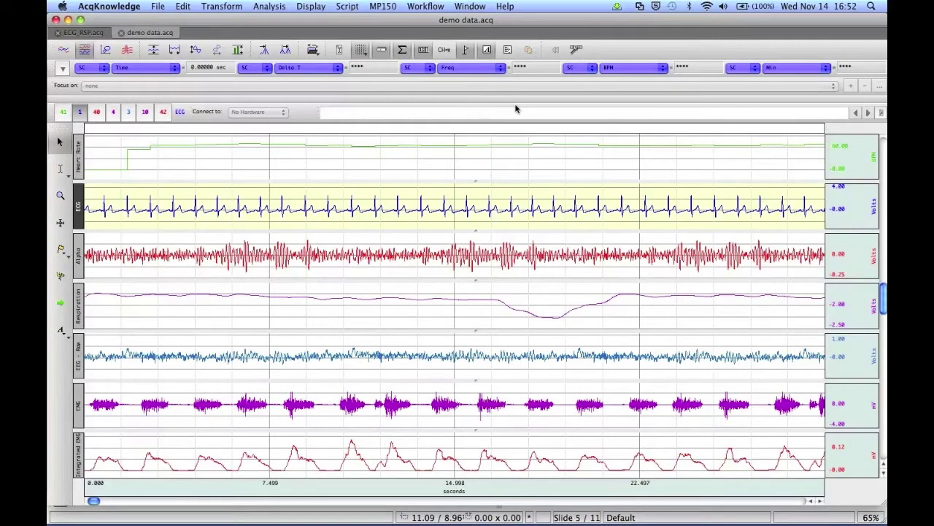
Show the selection palette, move it aside, and set Left 5 s and Right 15 s.
click(339, 49)
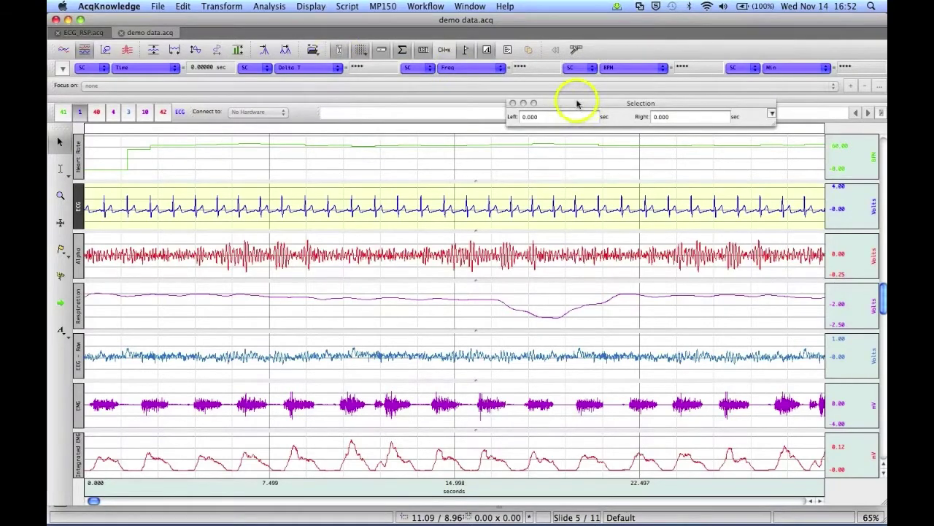
drag(578, 103, 538, 131)
double_click(518, 145)
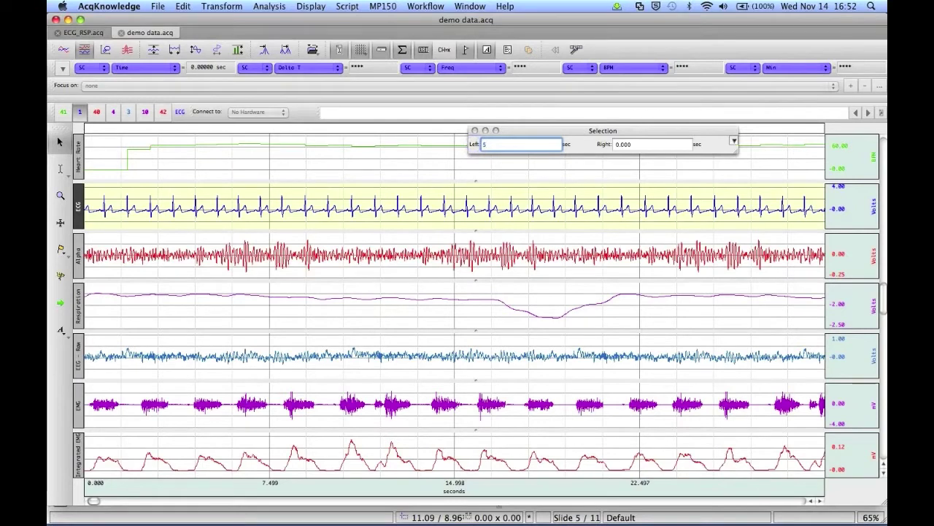
click(637, 144)
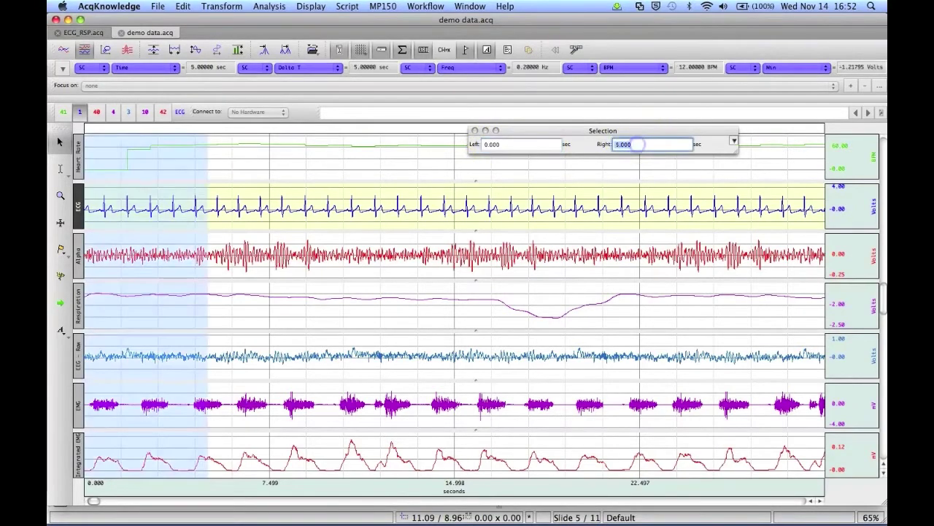
click(549, 144)
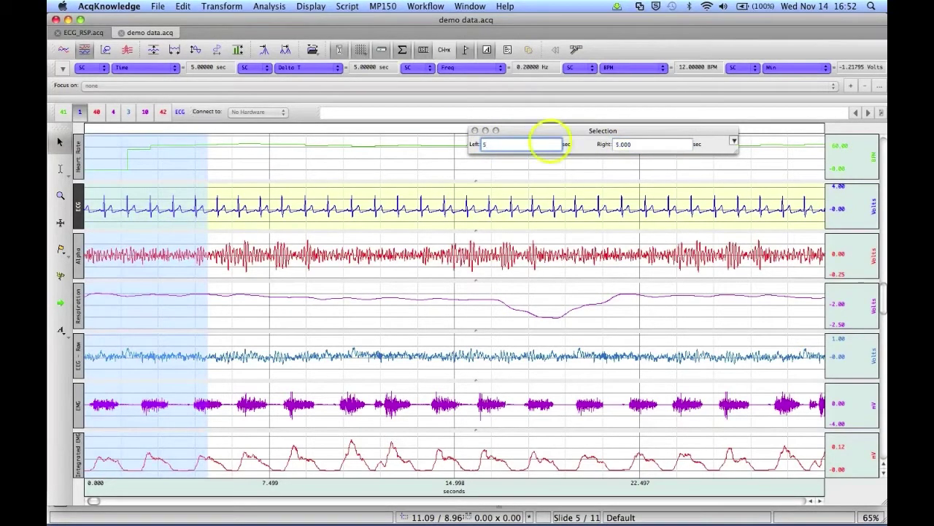
text(5)
click(634, 144)
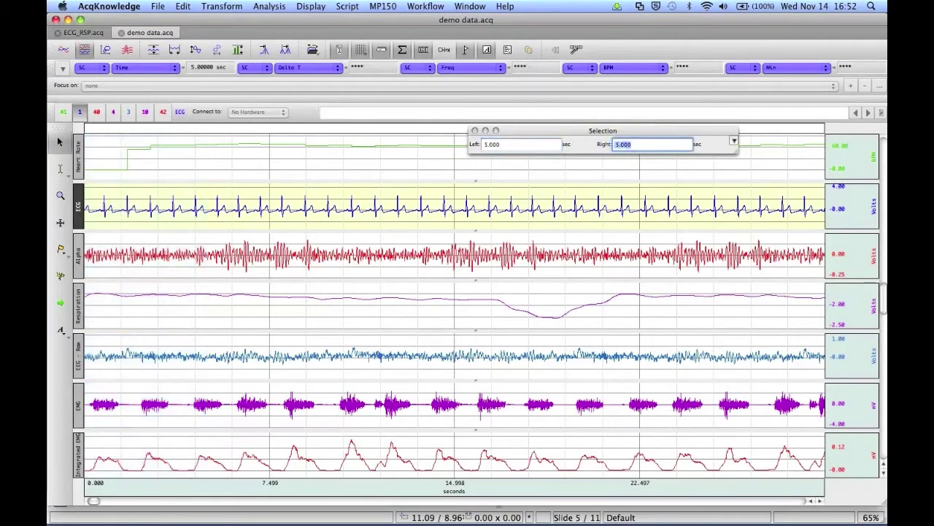
text(15)
click(544, 143)
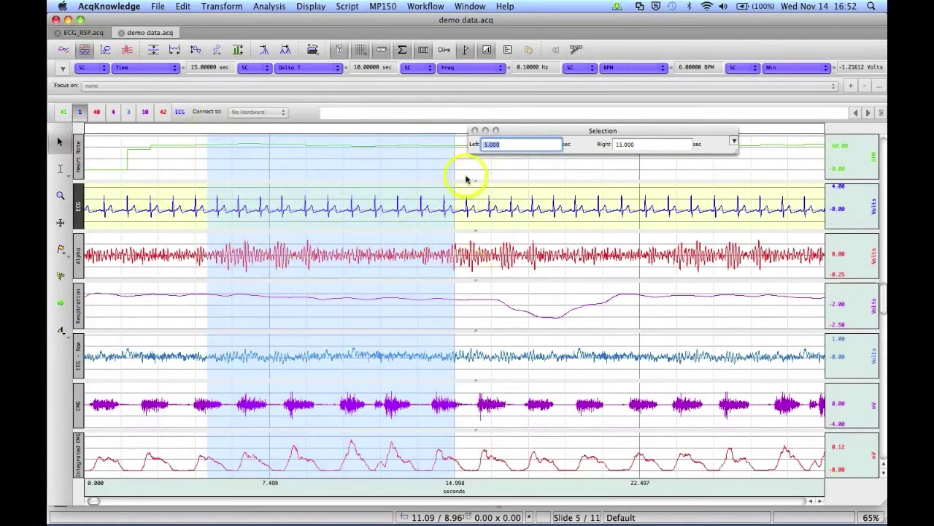
click(735, 141)
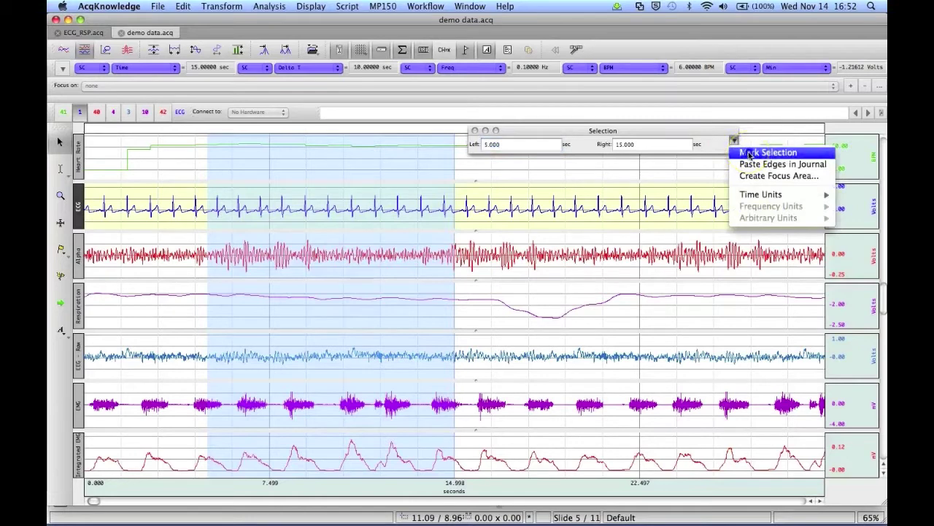
Mark the 5–15 s selection with events and save it as focus area 'Selection 1'.
click(749, 154)
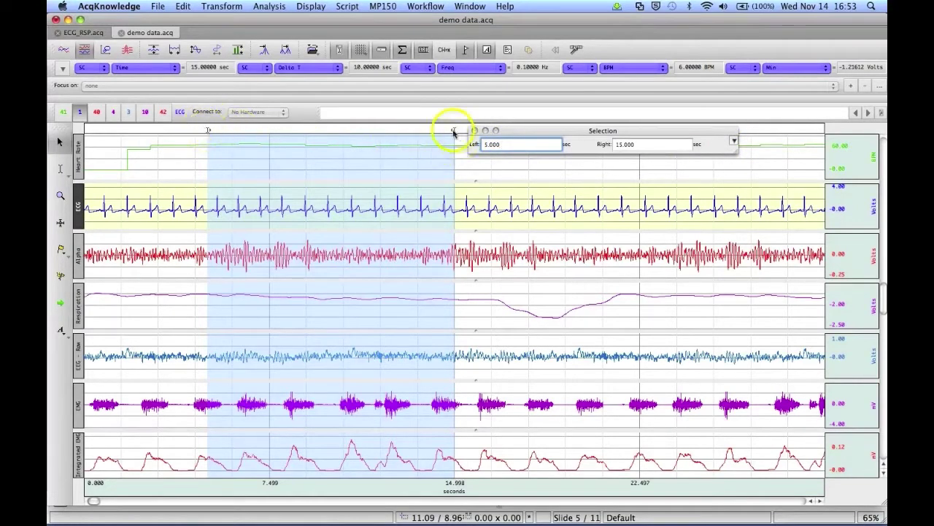
click(734, 139)
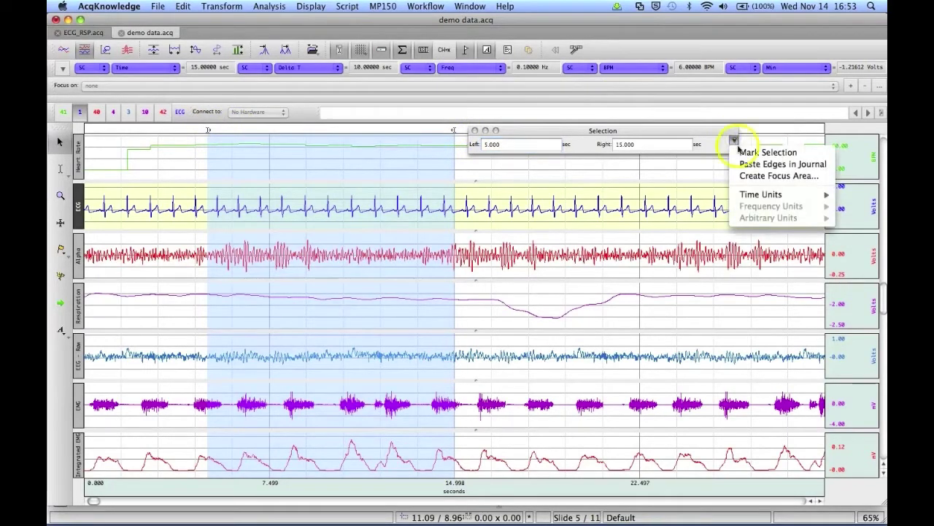
click(750, 179)
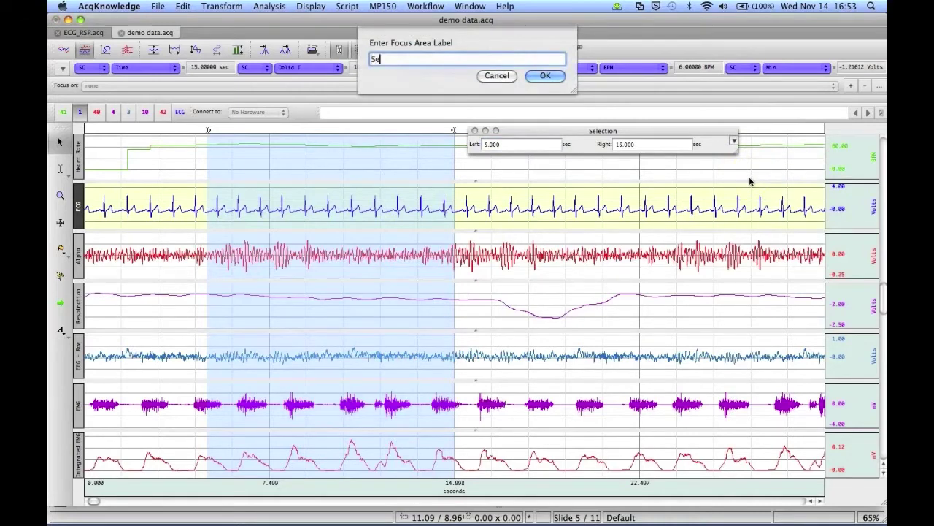
text(Selection 1)
click(546, 75)
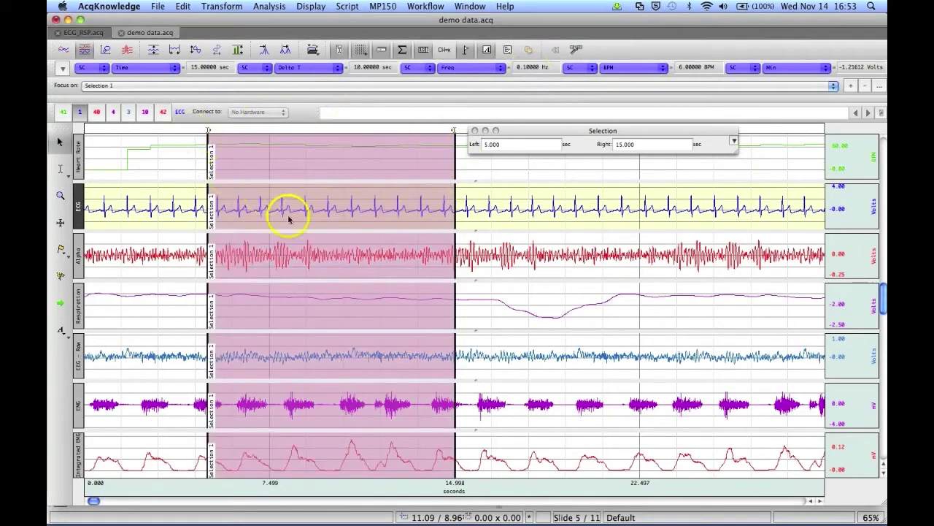
mouse_move(464, 136)
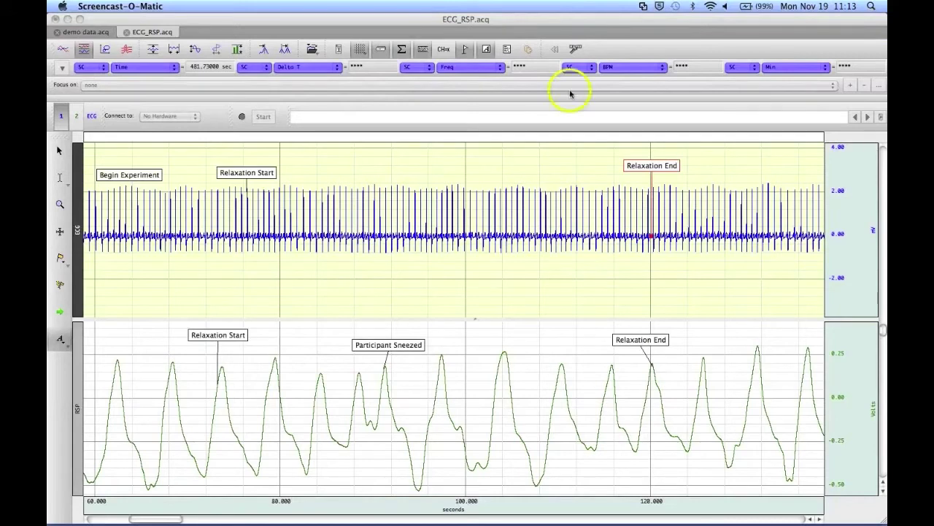
Select the Begin Experiment annotation on ECG, delete it, and confirm with Yes.
click(145, 171)
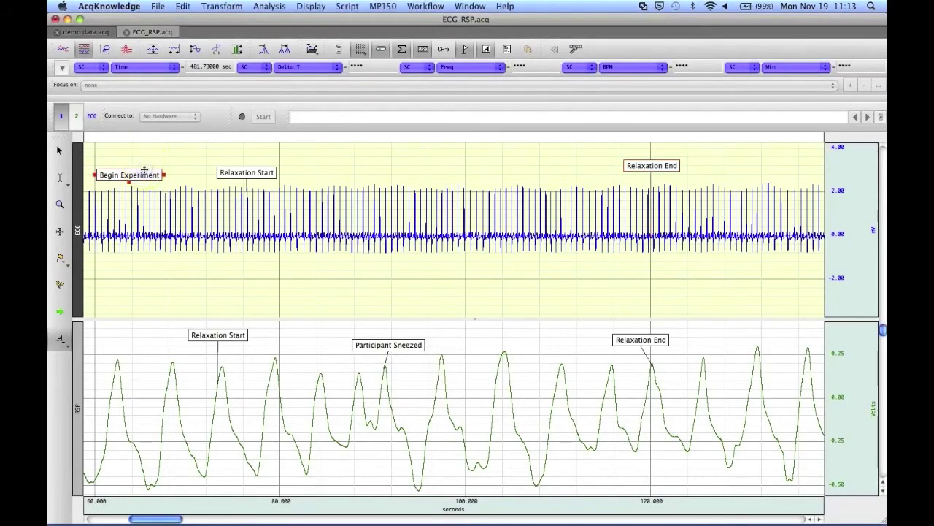
key(Delete)
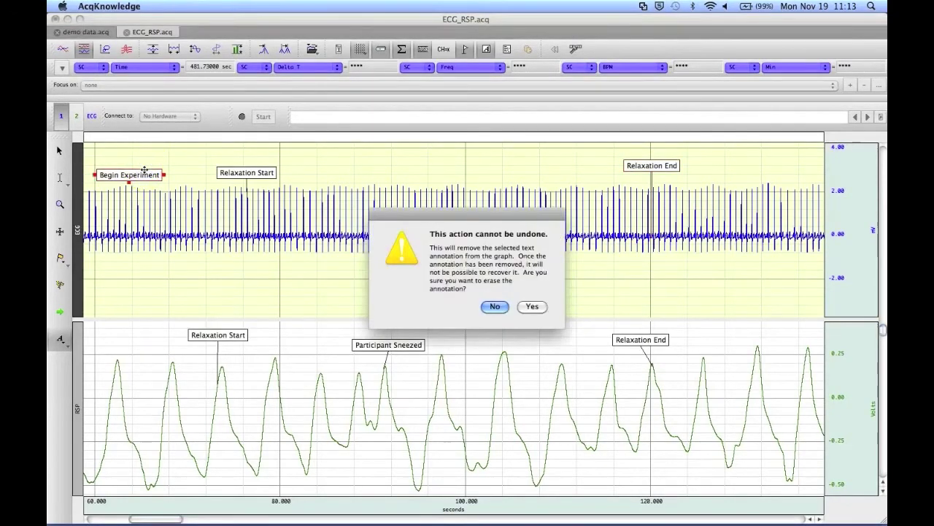
click(534, 307)
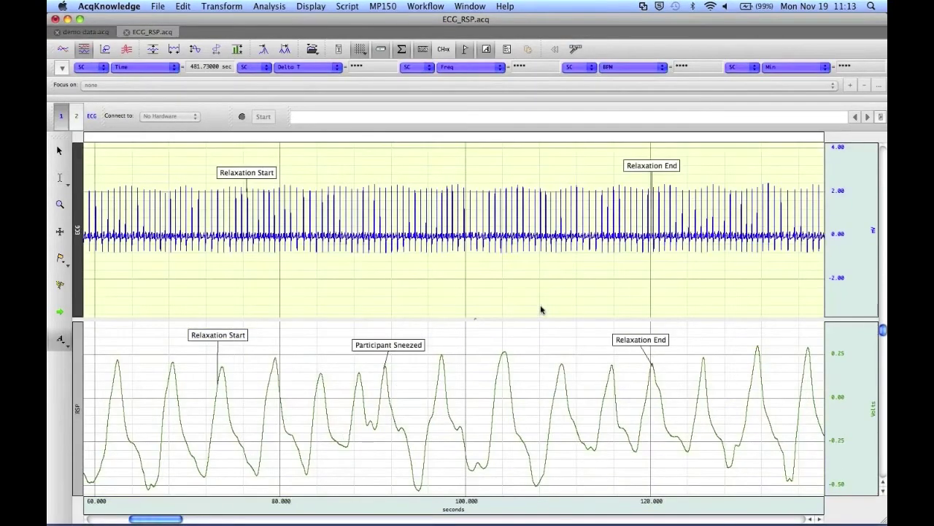
Clear all annotations from the RSP channel and confirm.
click(74, 340)
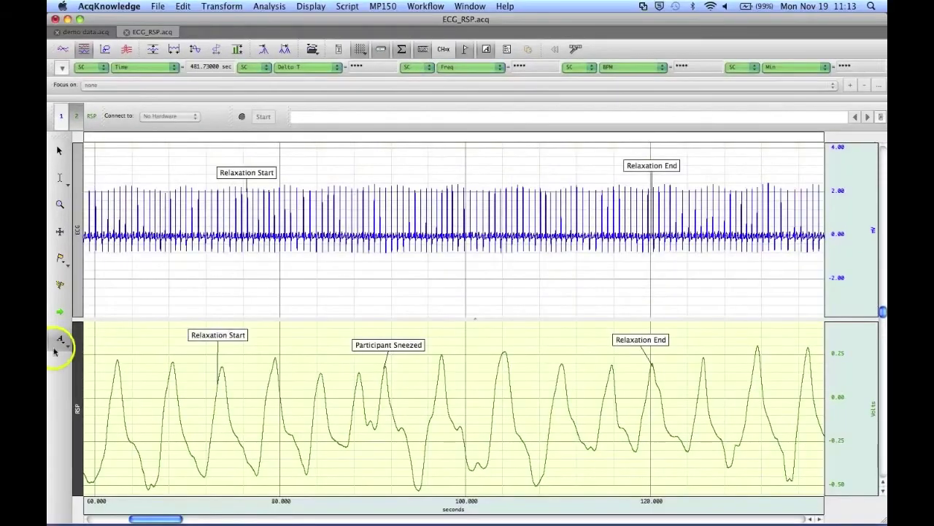
click(60, 343)
click(61, 344)
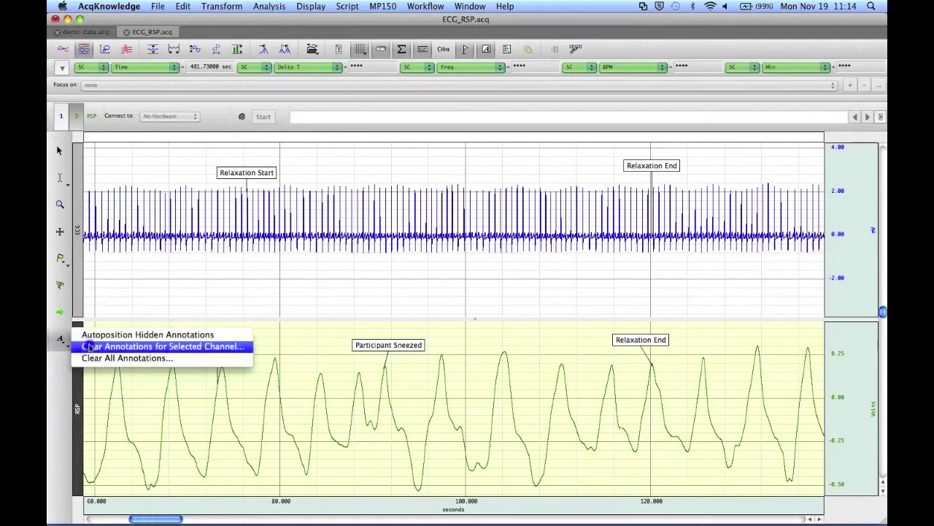
click(91, 347)
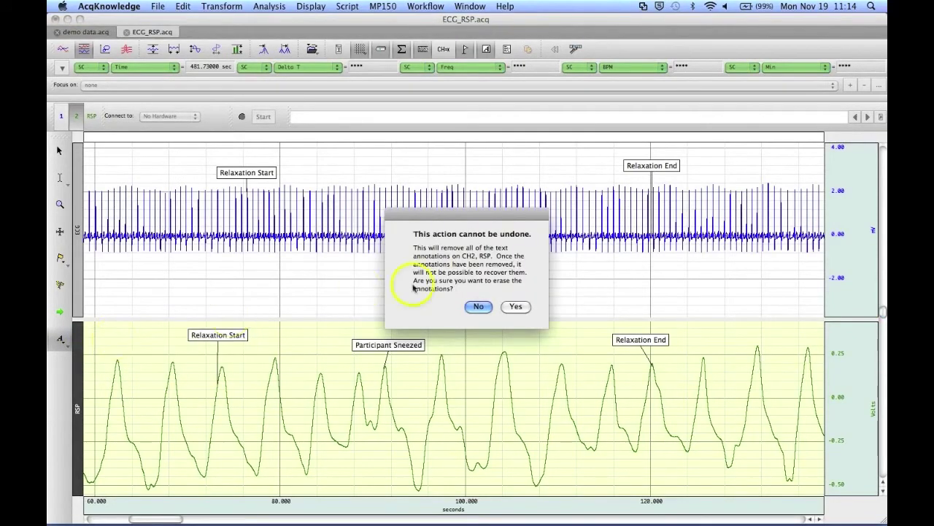
click(525, 307)
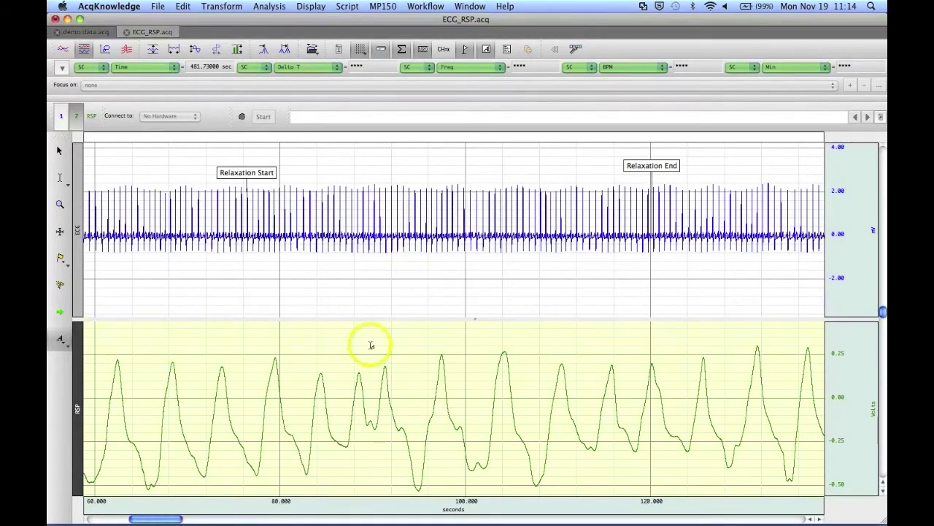
Select the ECG channel and clear its annotations, confirming with Yes.
click(76, 245)
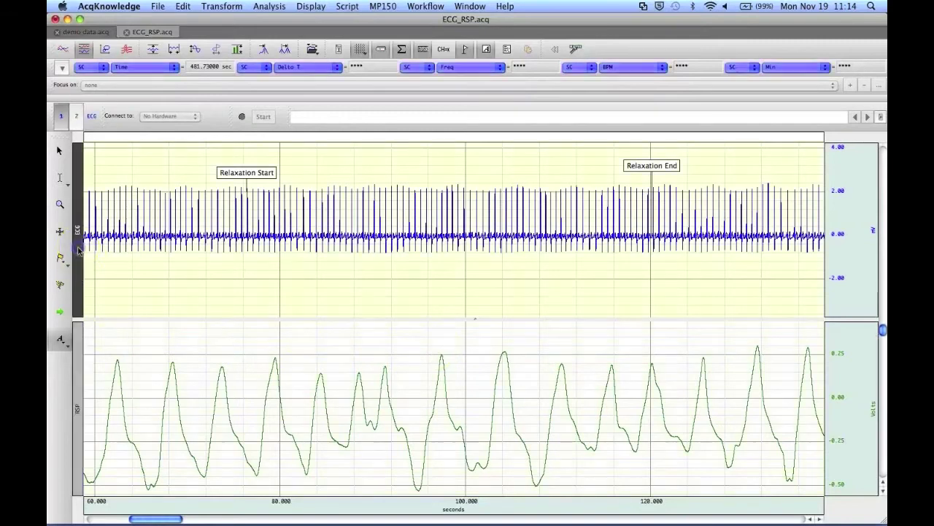
click(59, 336)
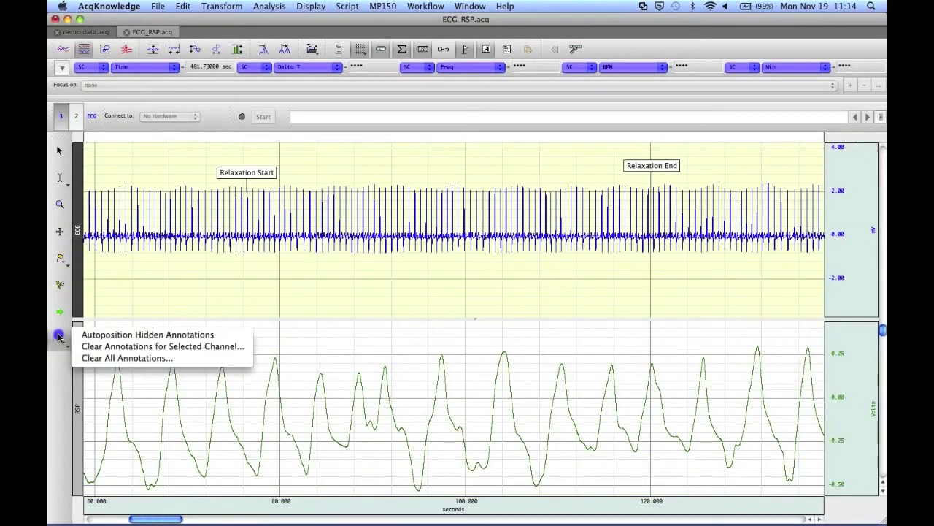
click(104, 348)
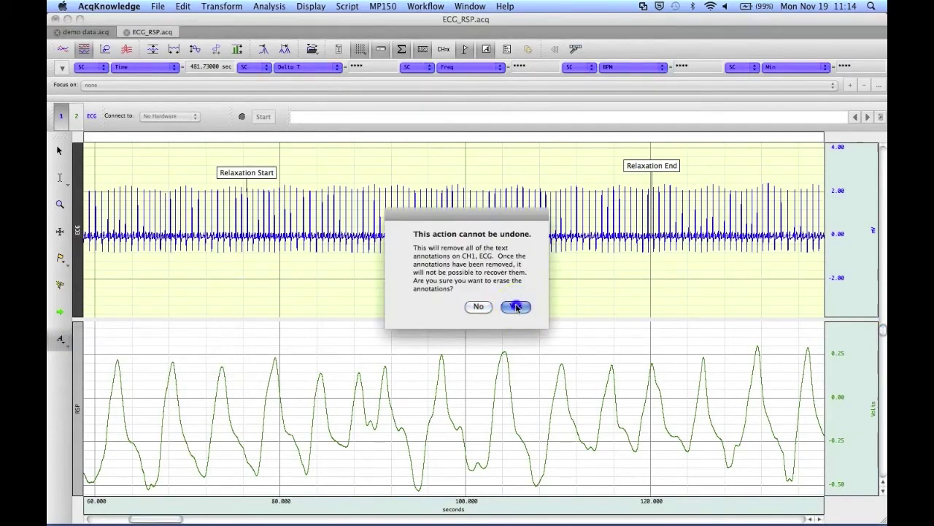
click(516, 306)
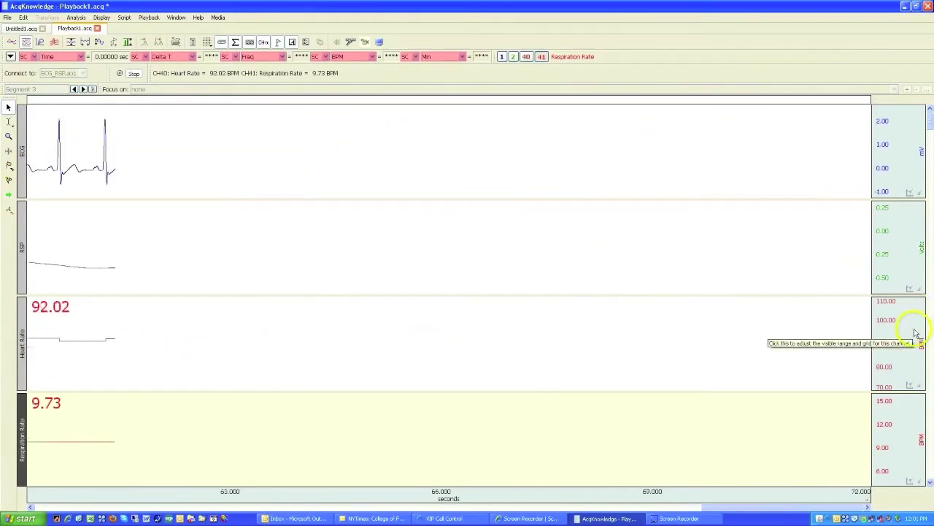
Open the vertical axis settings for the Heart Rate channel.
click(918, 333)
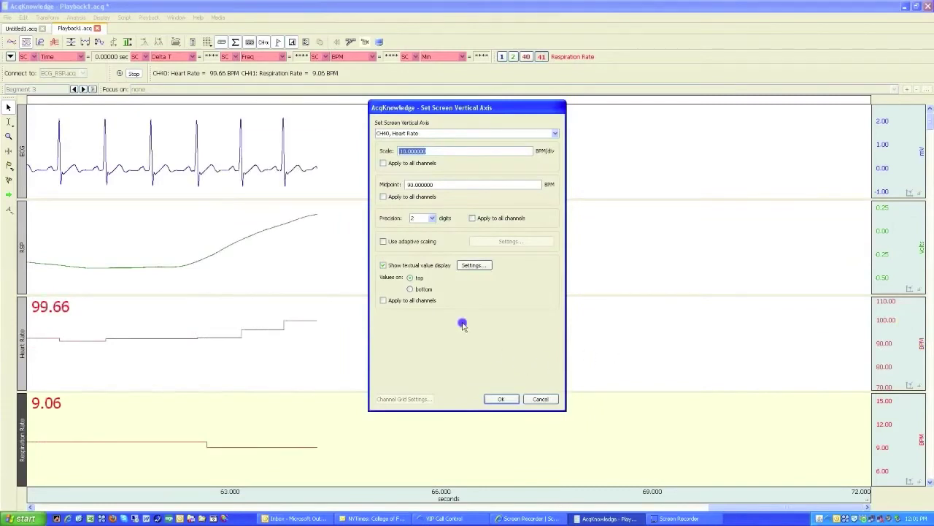
Show the Heart Rate textual value at the bottom in 14-point blue Modern font.
click(382, 265)
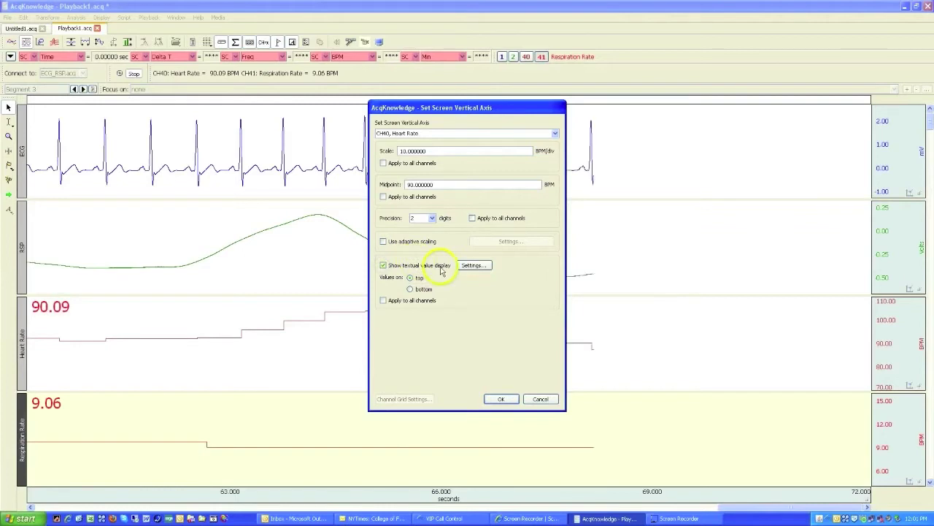
click(407, 289)
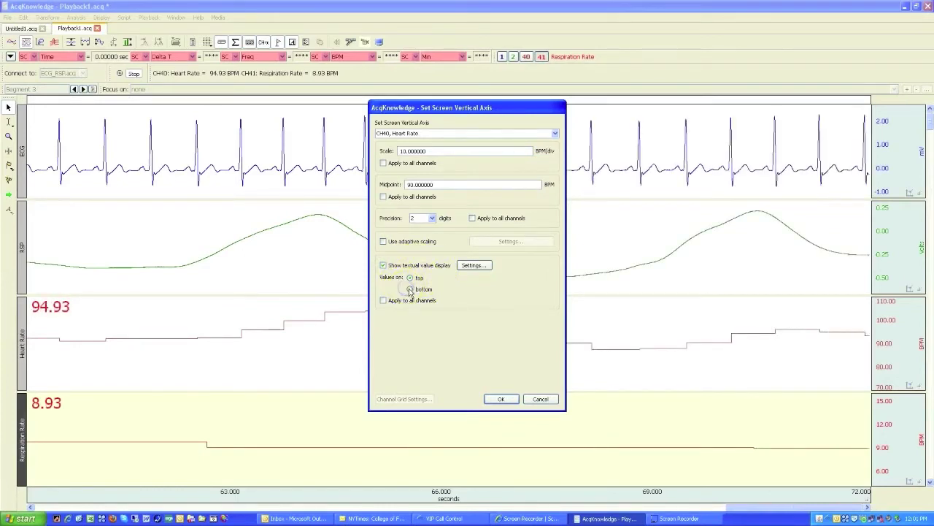
click(471, 265)
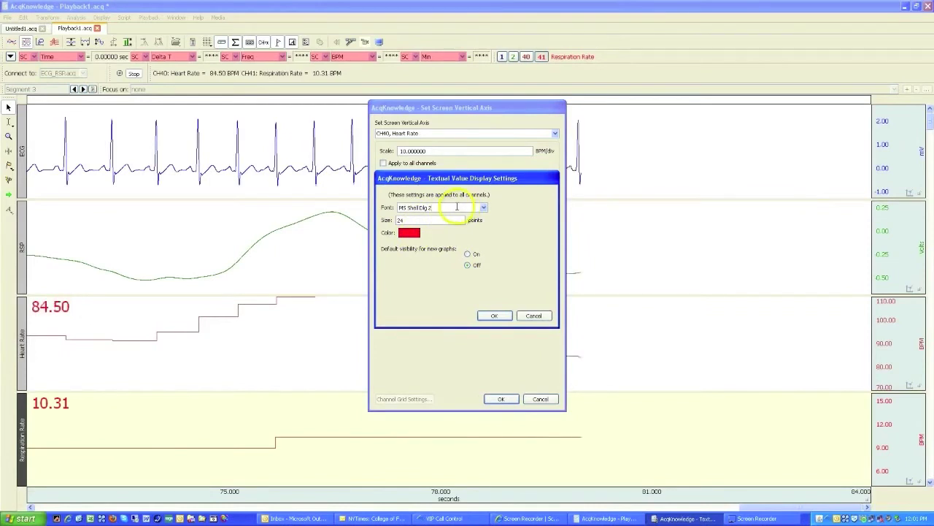
click(484, 207)
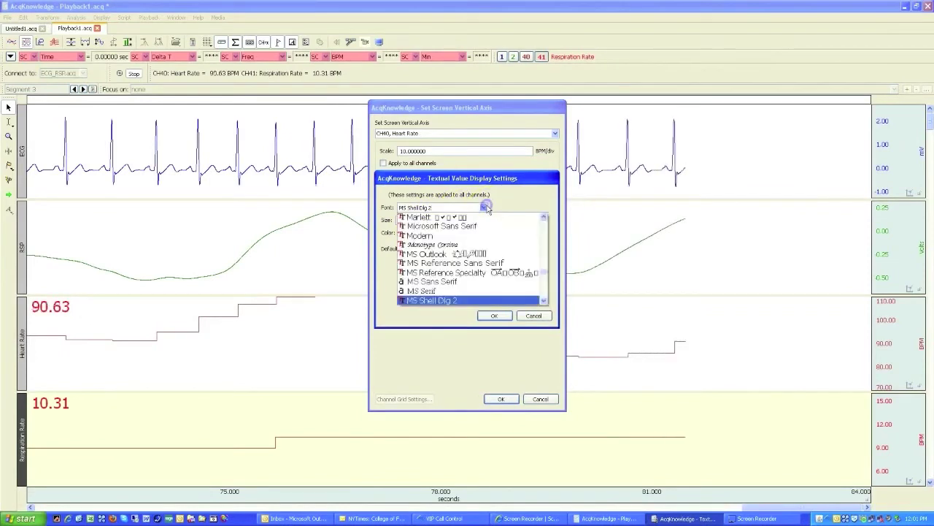
click(438, 235)
double_click(421, 220)
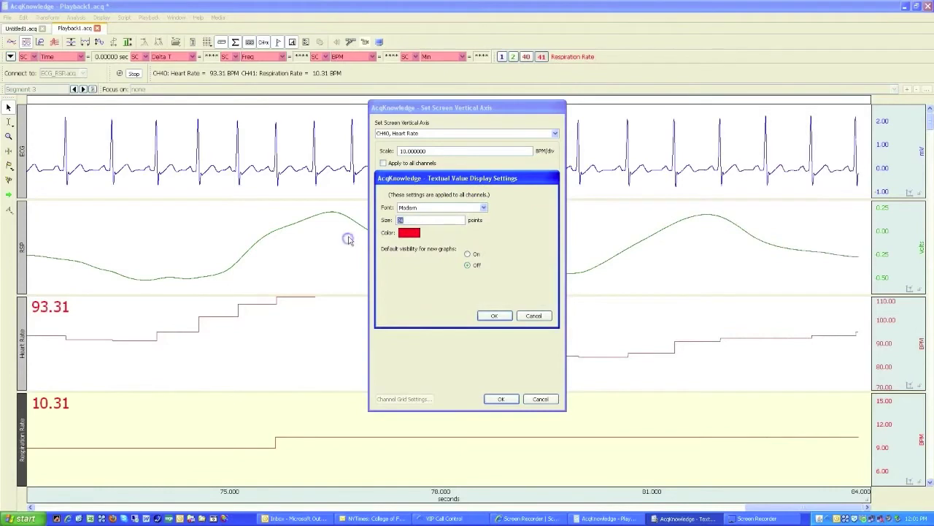
text(14)
click(402, 234)
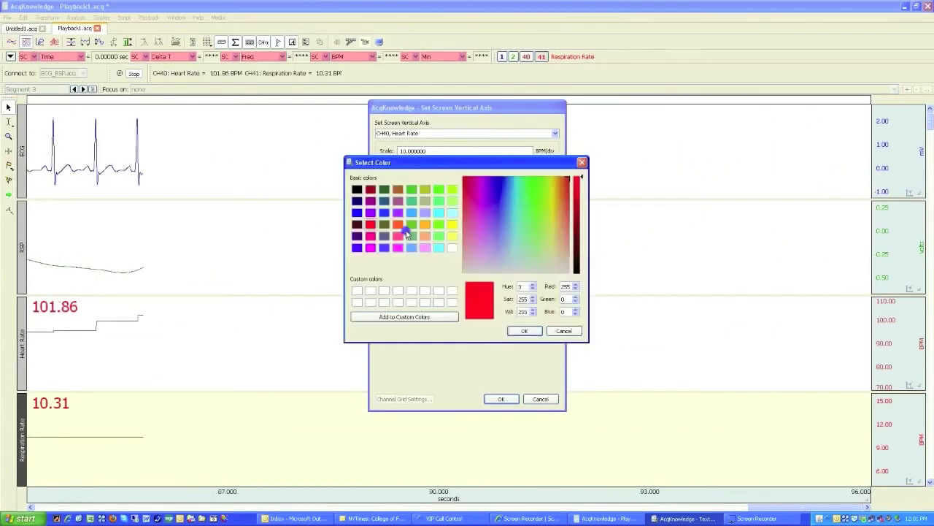
click(357, 213)
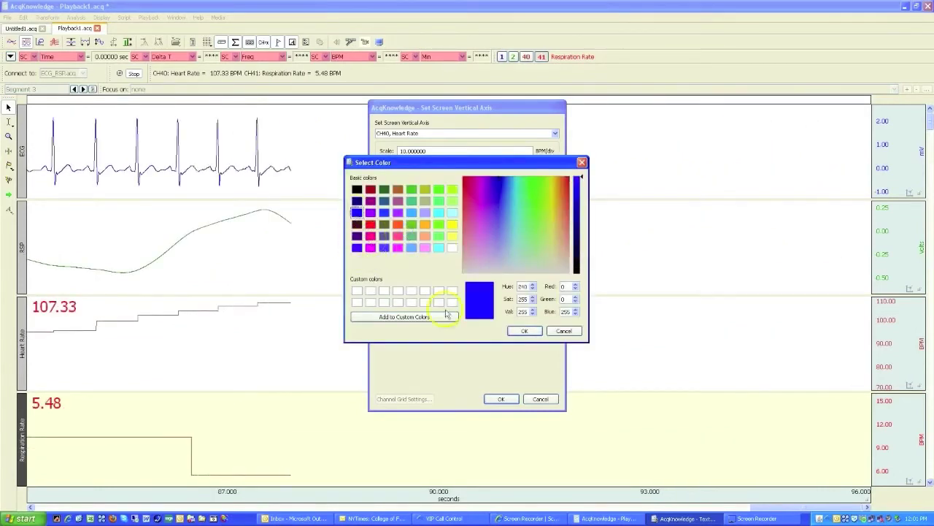
click(525, 330)
click(498, 319)
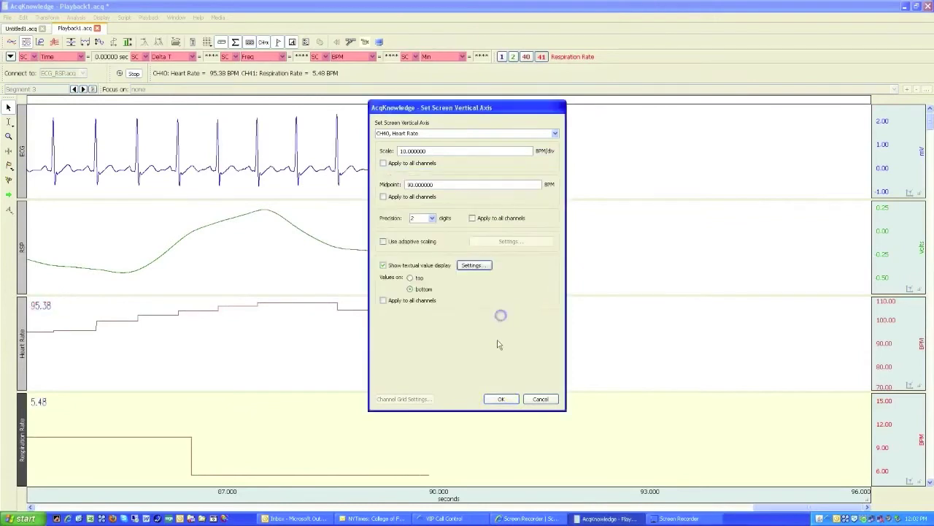
click(498, 400)
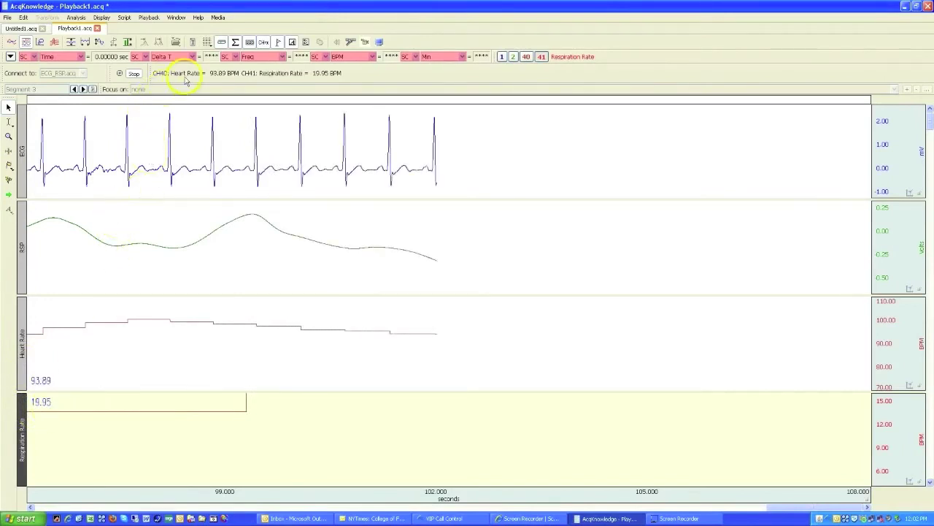
Review the Values Toolbar preferences (5 columns, channel number, label, units) and confirm them.
right_click(168, 83)
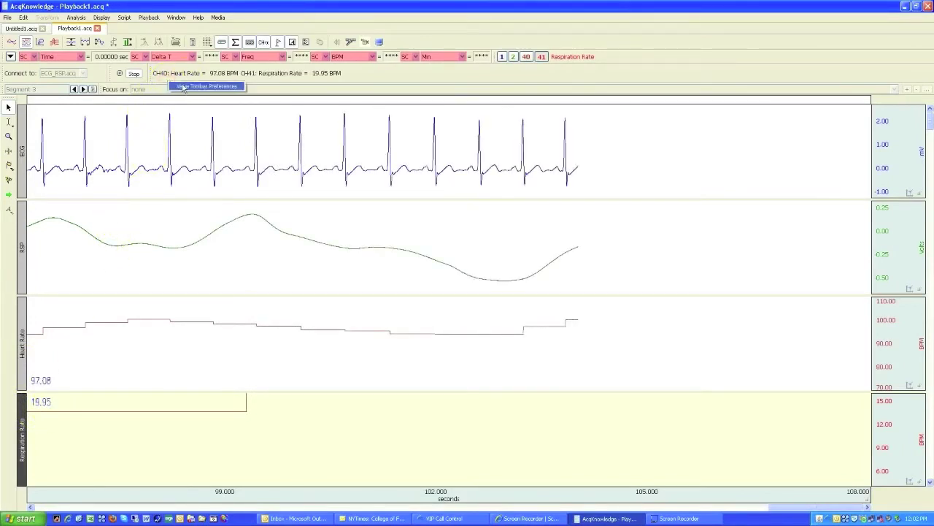
click(190, 89)
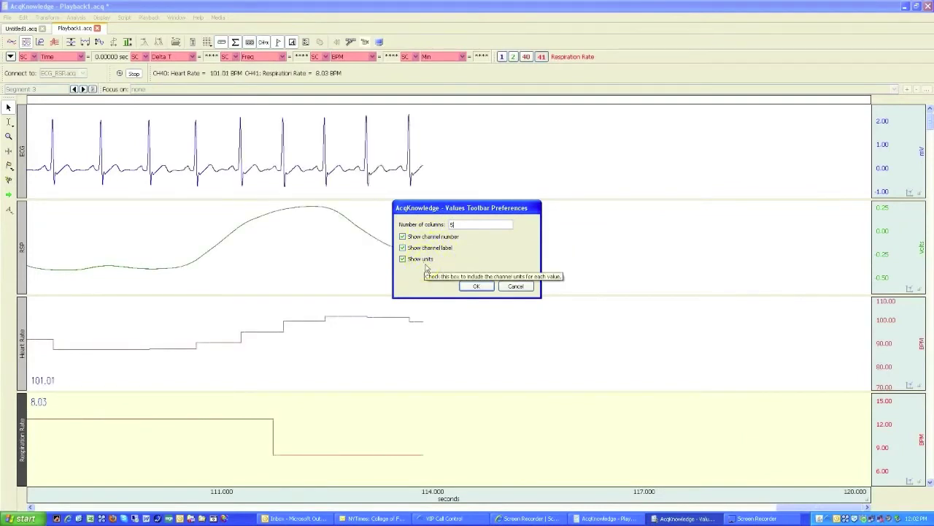
click(476, 285)
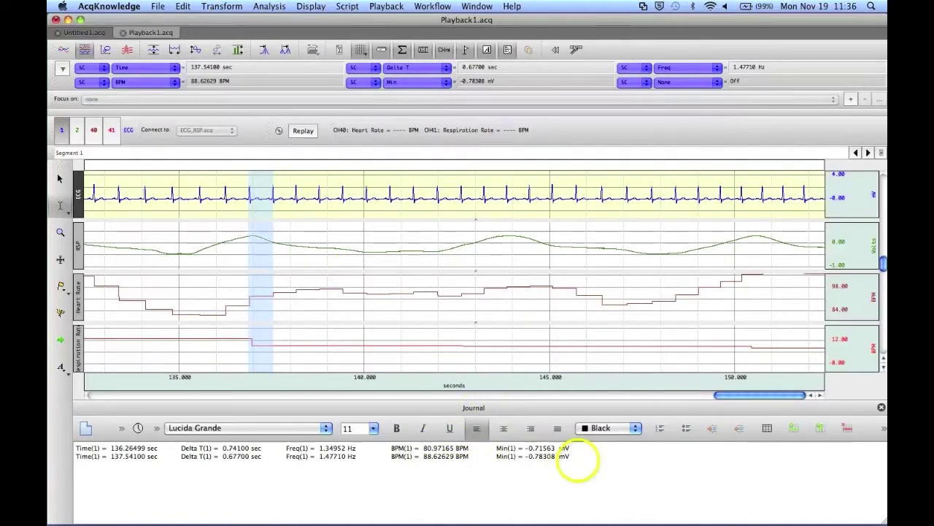
Set the journal display style to dockable on any edge of the graph window.
click(314, 6)
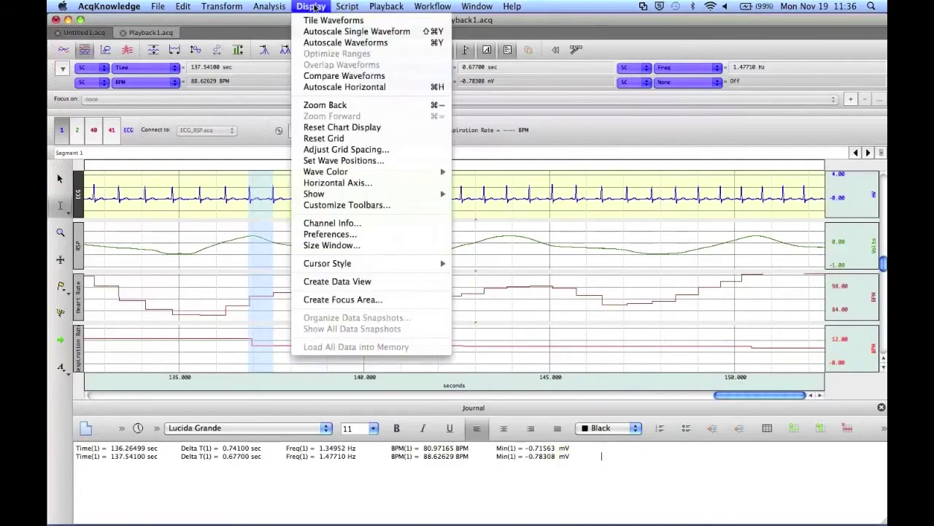
click(345, 234)
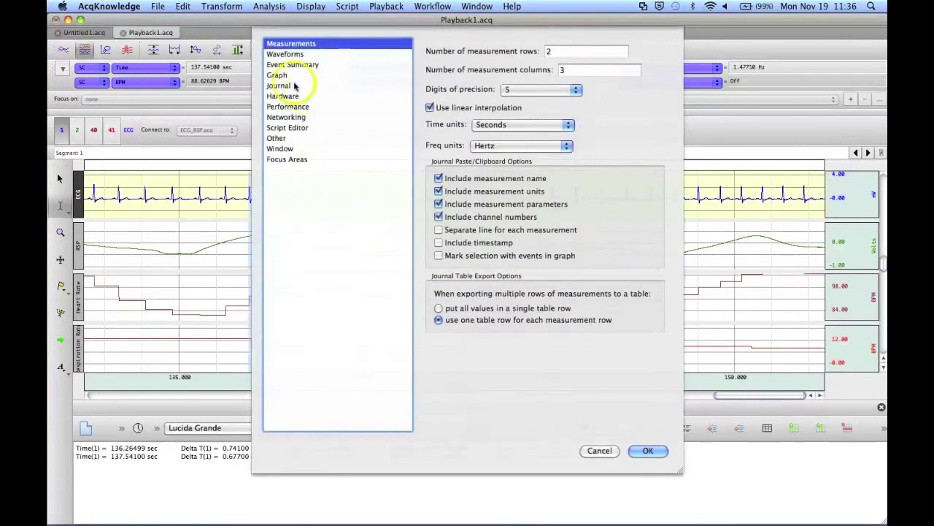
click(279, 86)
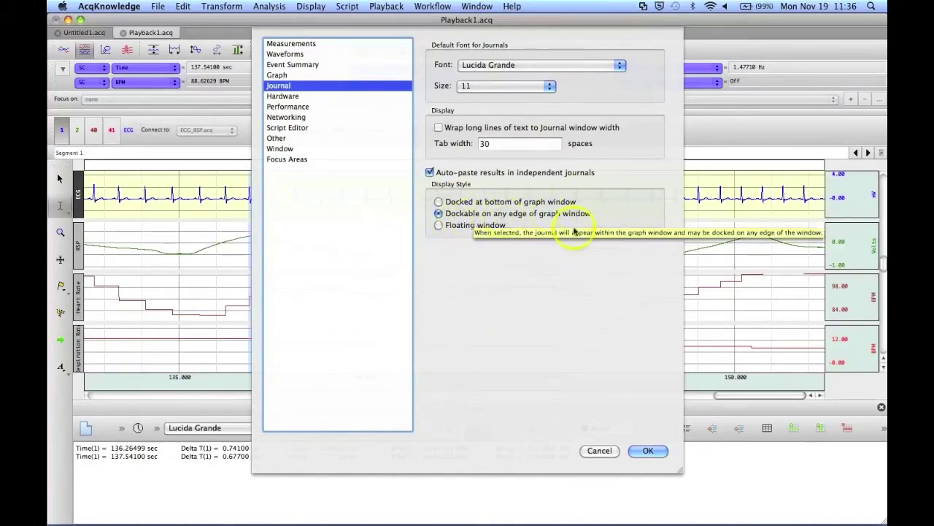
click(648, 450)
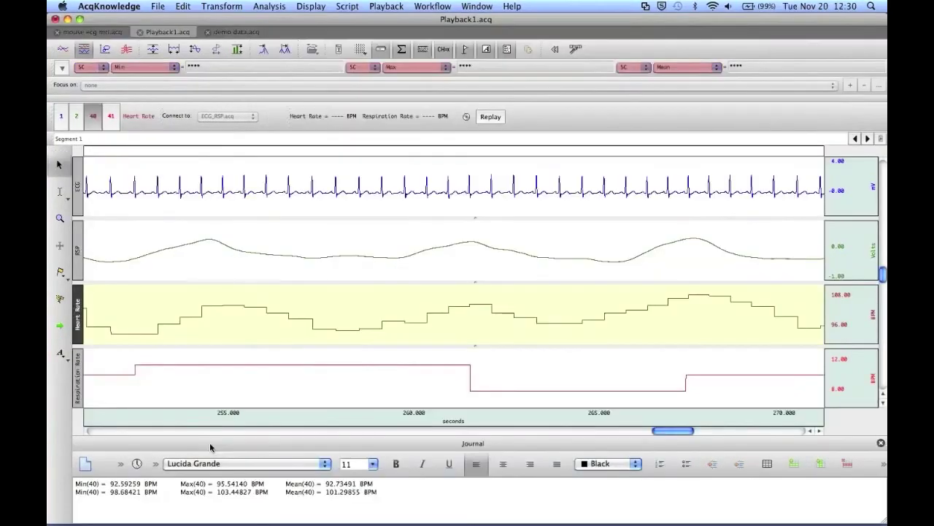
Float the journal, dock it on the left edge, then dock it along the top edge.
drag(209, 442, 98, 215)
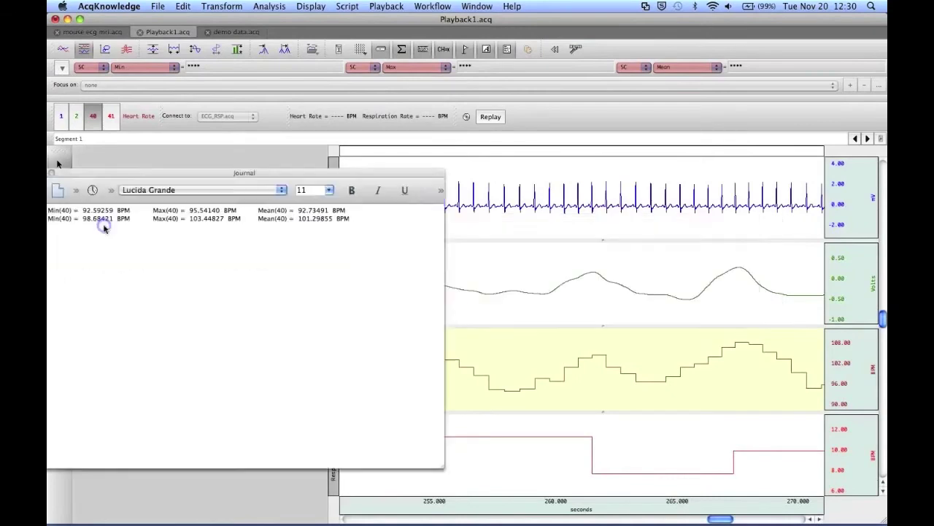
click(187, 292)
right_click(187, 292)
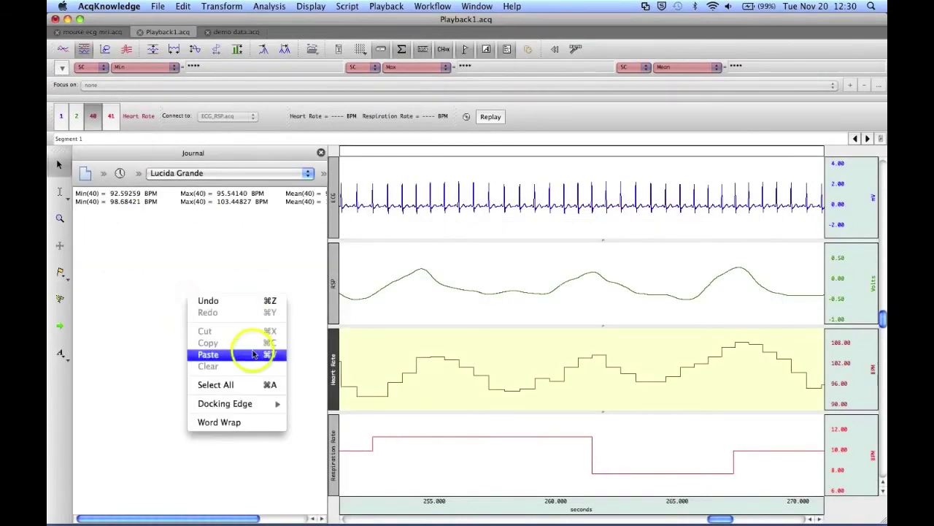
mouse_move(260, 404)
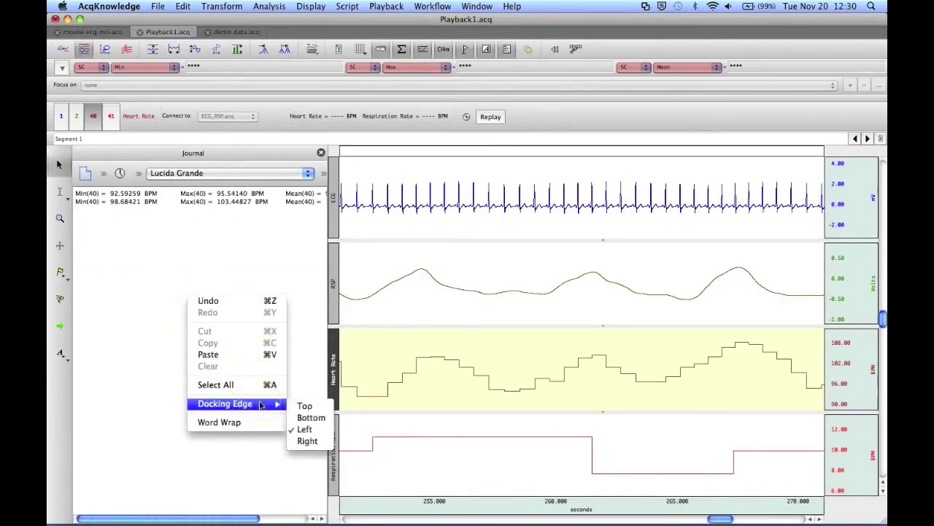
click(312, 407)
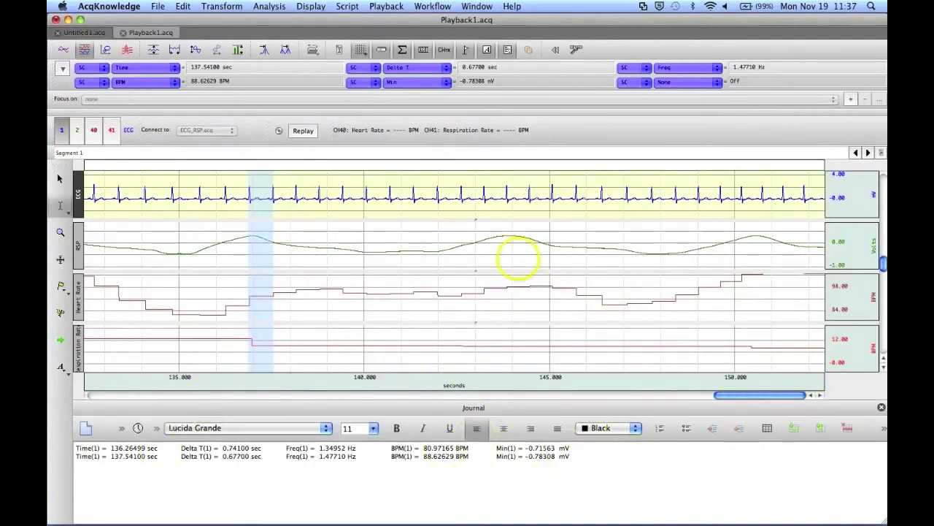
Change the journal preference to display as a floating window.
click(511, 50)
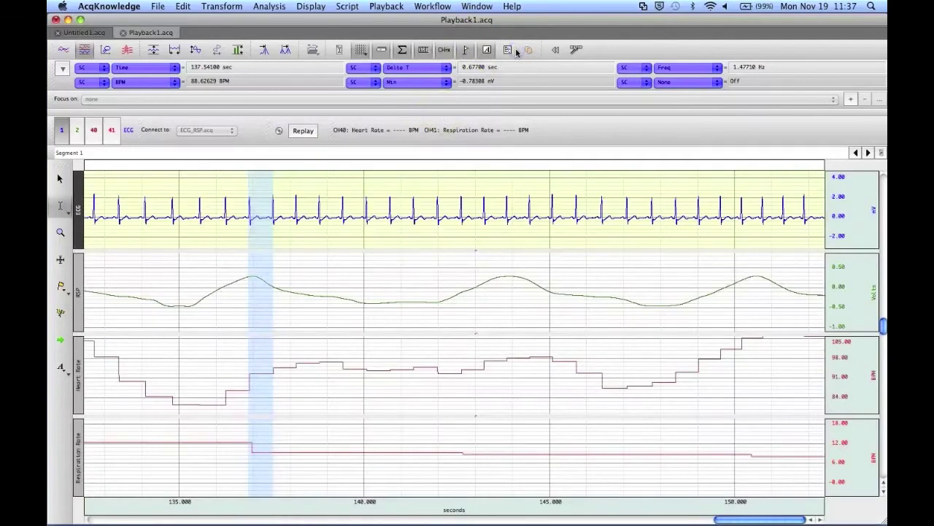
click(515, 50)
click(302, 9)
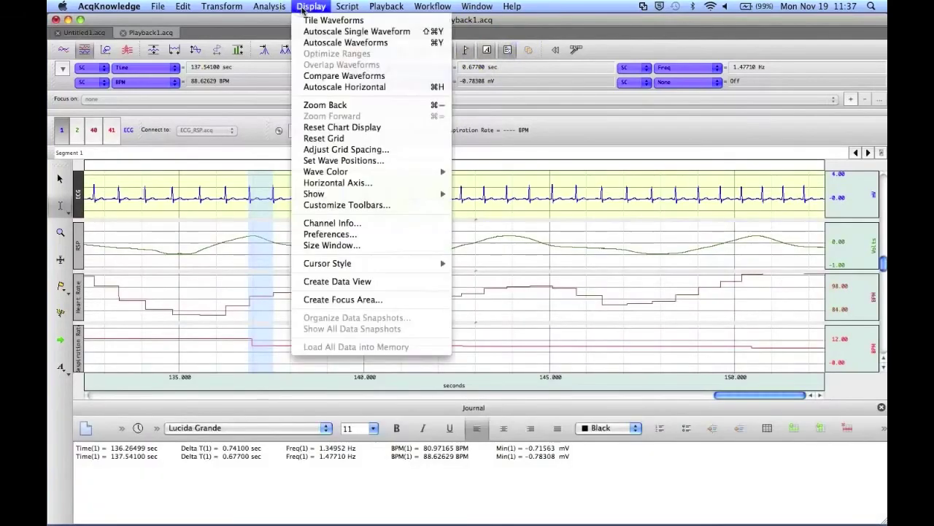
click(341, 236)
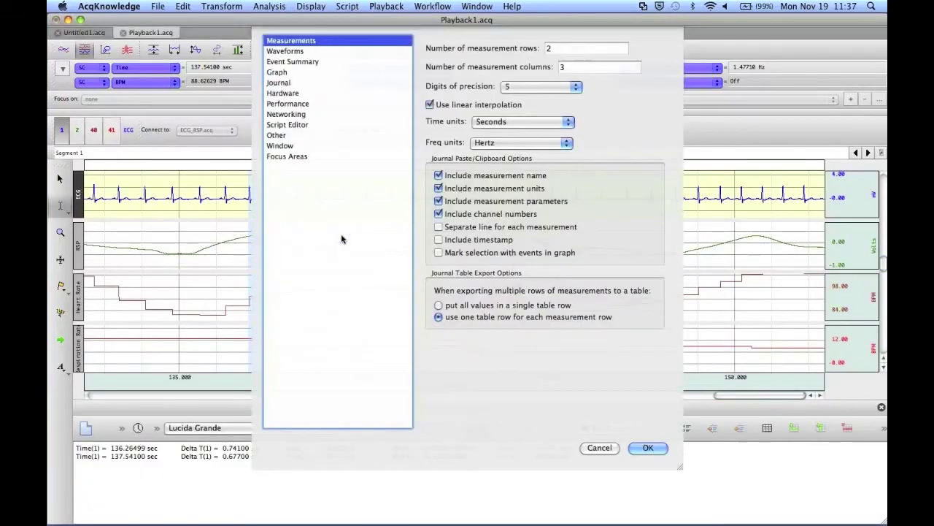
click(287, 87)
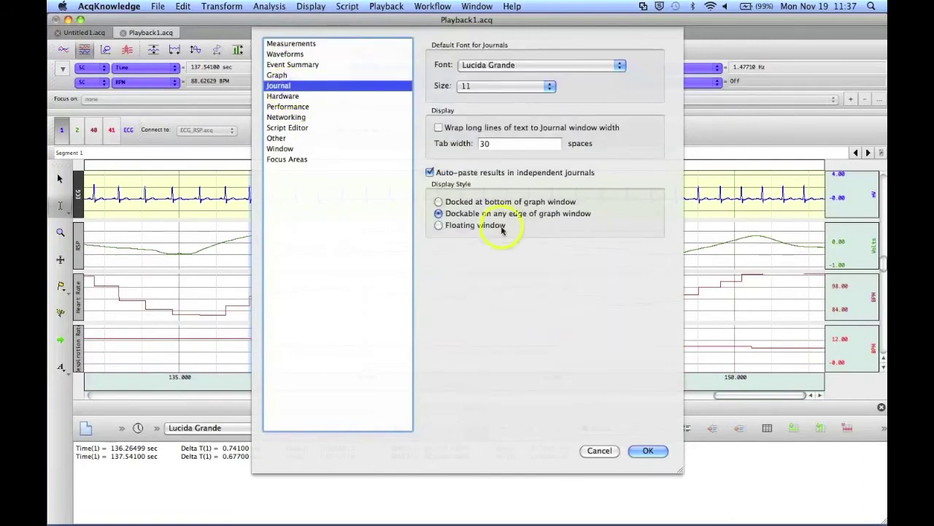
click(645, 450)
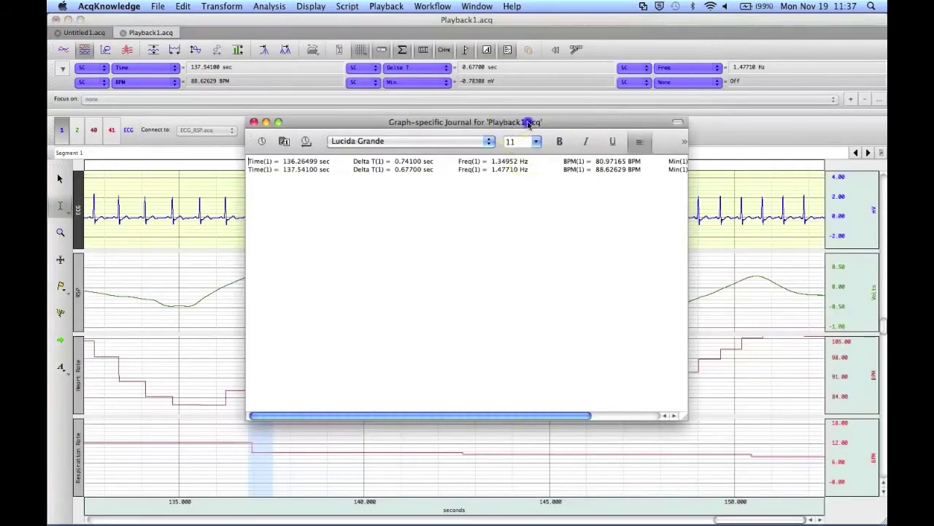
Reposition the floating journal window, maximize it, then minimize it to reveal the graph.
drag(528, 123, 122, 58)
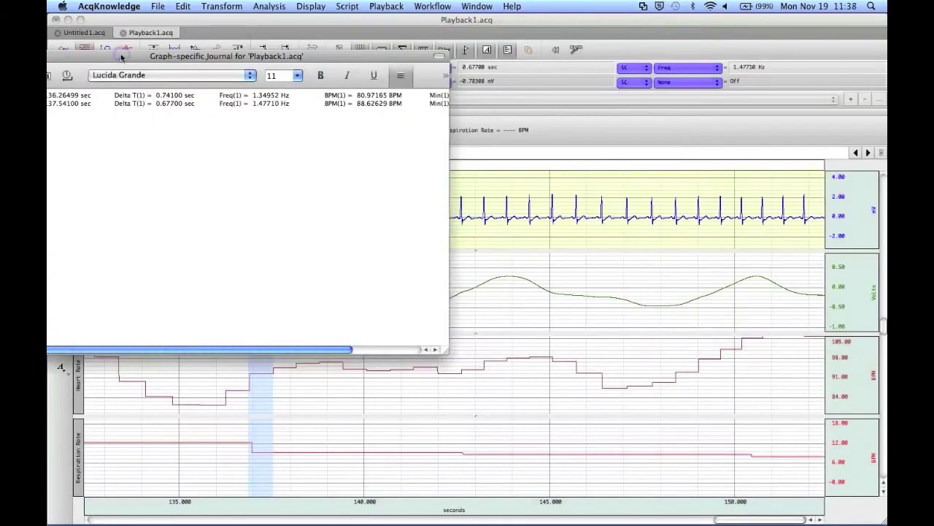
drag(209, 63, 337, 76)
click(166, 68)
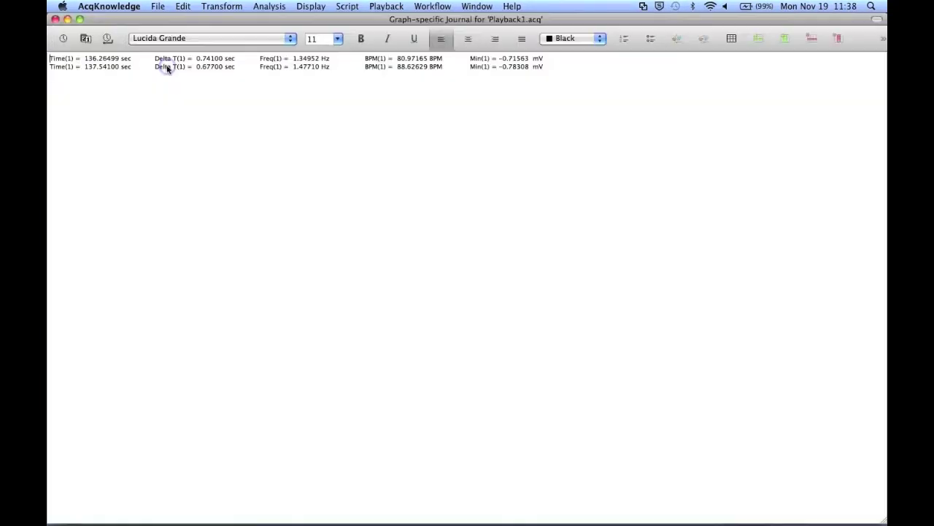
click(68, 20)
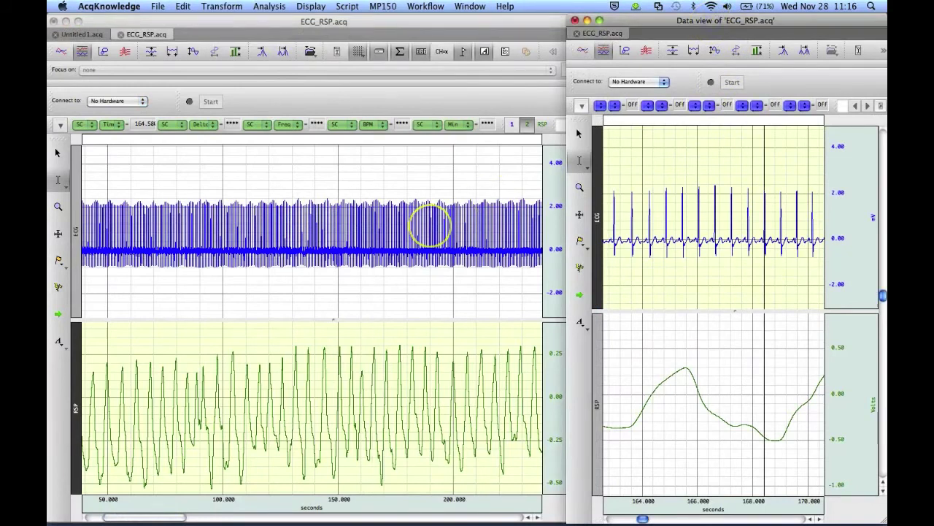
Place cursors in both graphs and turn on Link Selections Between Data Views.
click(372, 226)
click(765, 219)
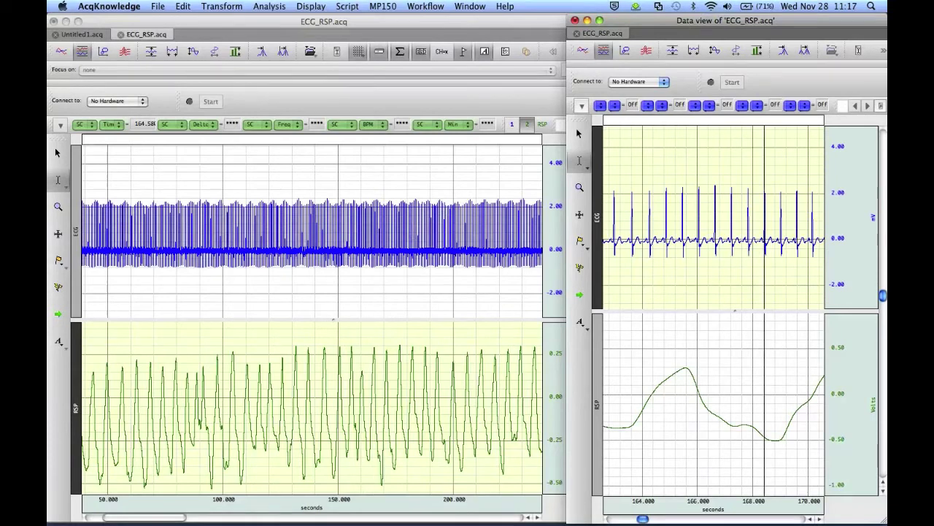
click(66, 188)
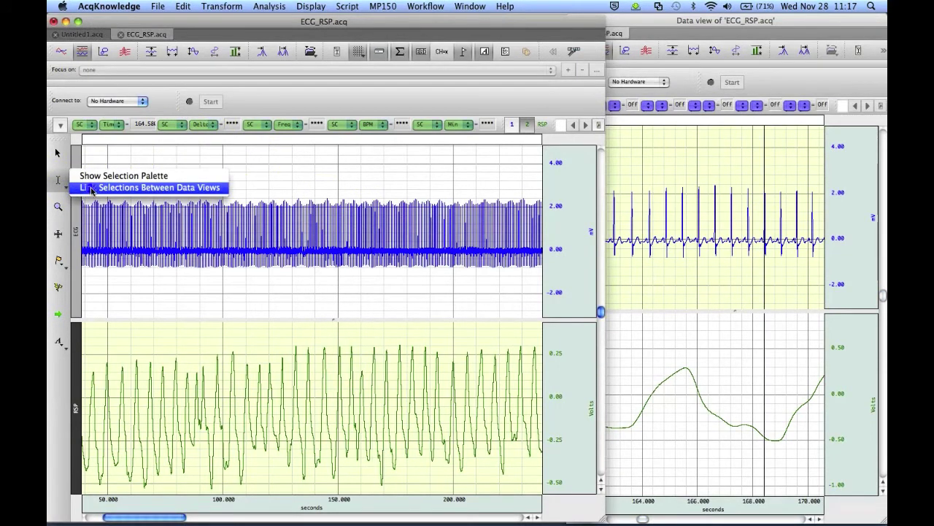
click(91, 190)
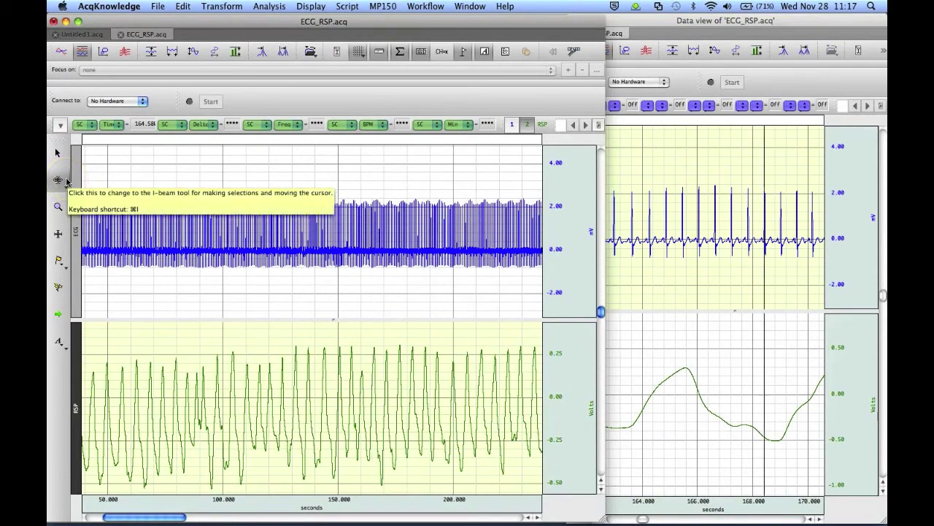
Select about 163.8–167.4 s in the data view's RSP channel.
key(super+grave)
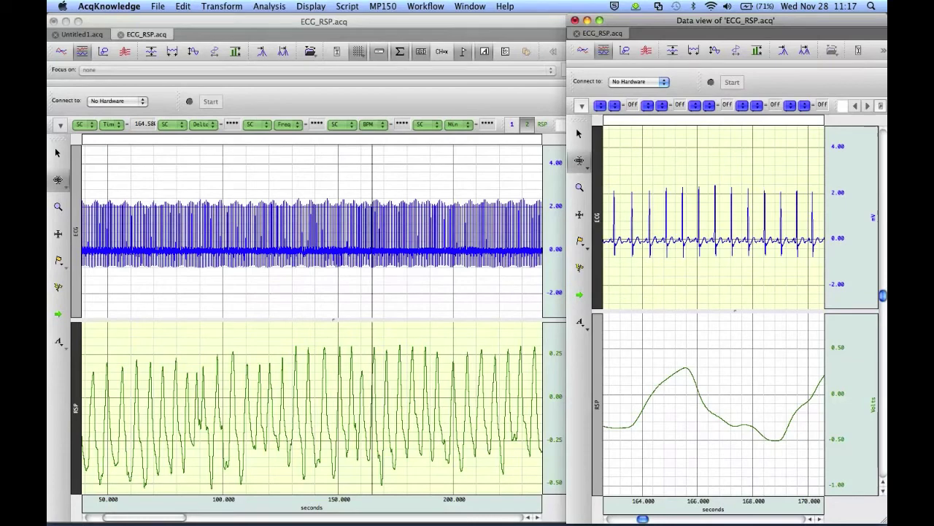
drag(689, 224, 807, 233)
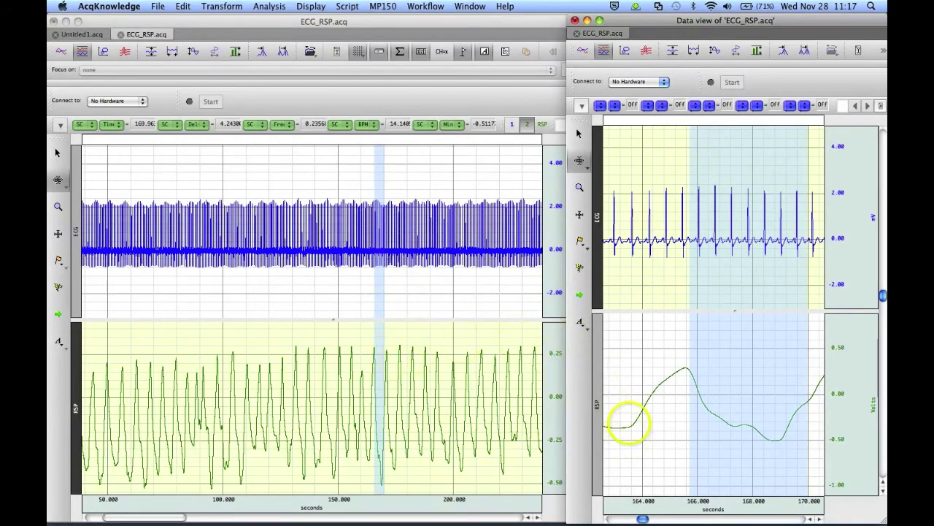
drag(628, 427, 738, 422)
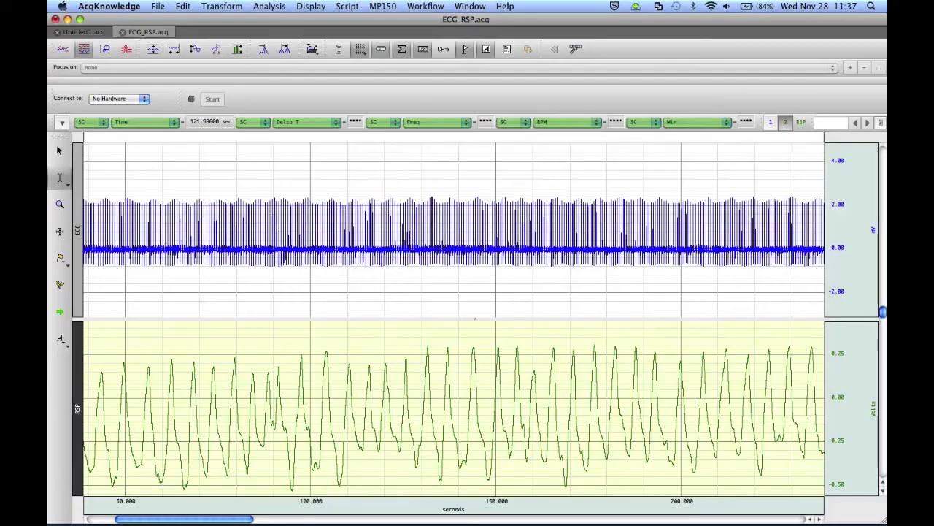
Show the MP150 Input Values window and move it over the ECG_RSP graph.
click(393, 408)
click(383, 7)
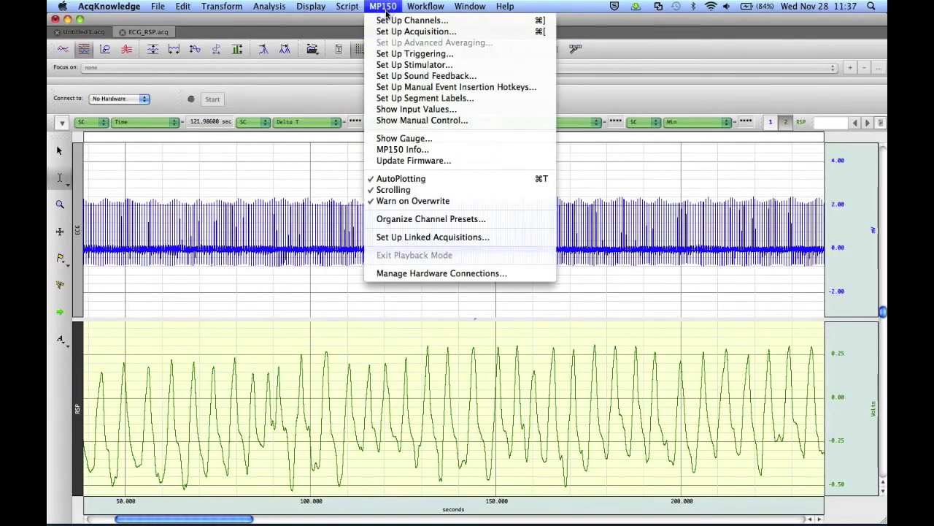
click(419, 109)
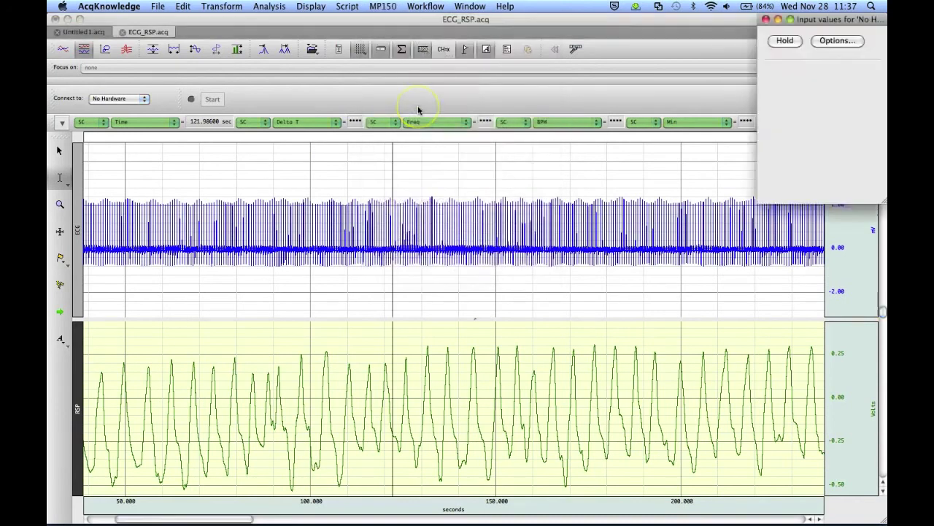
drag(808, 22, 714, 61)
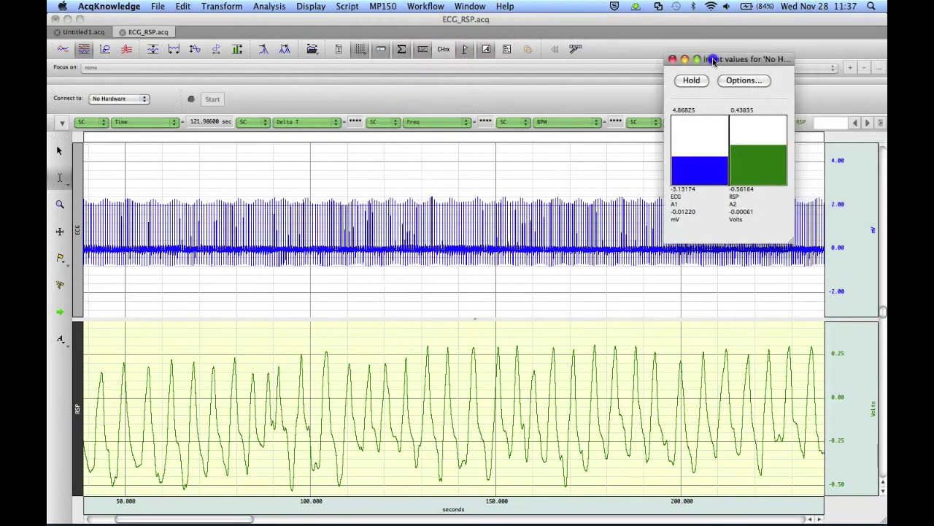
click(496, 23)
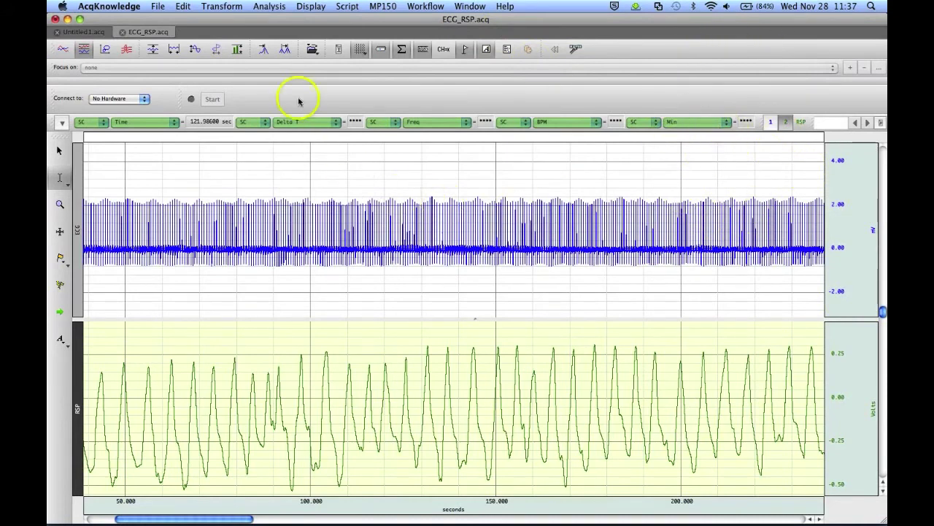
Set Input values windows to always stay on top in Window preferences.
click(311, 8)
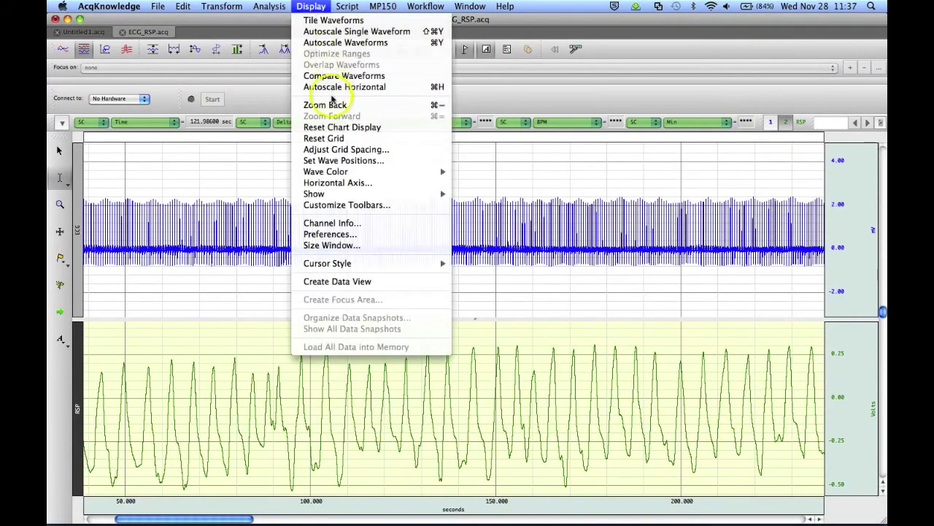
click(374, 234)
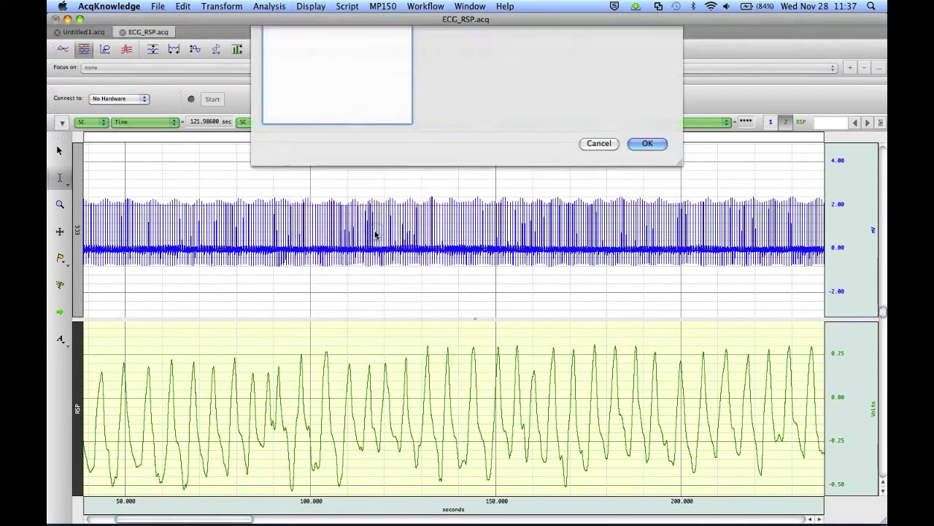
click(289, 149)
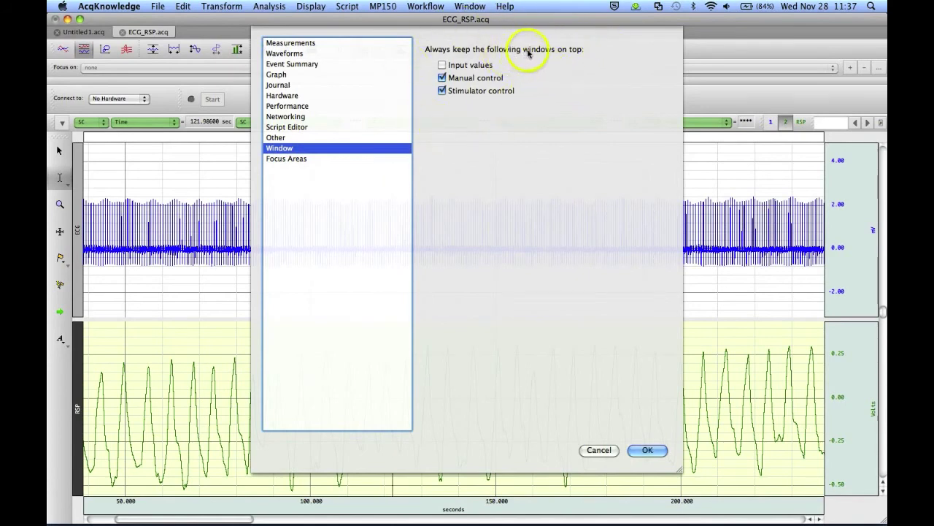
click(442, 65)
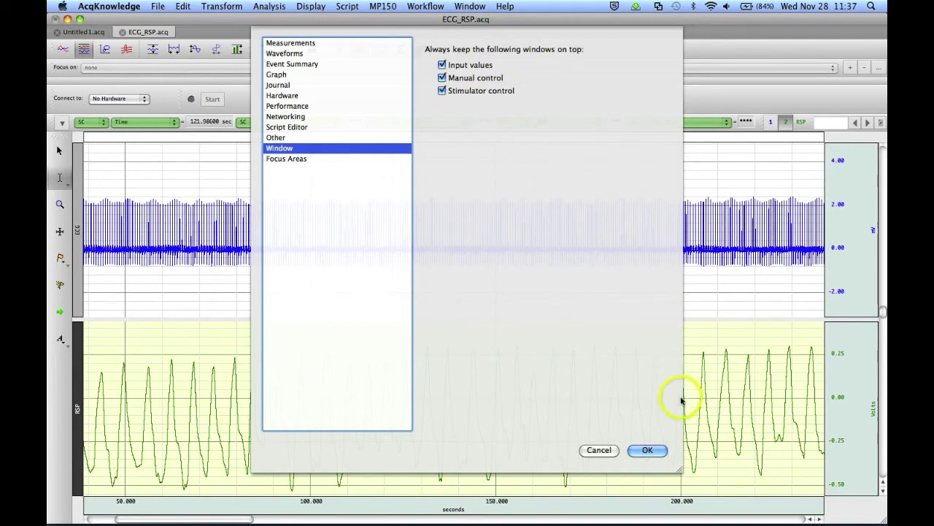
click(650, 450)
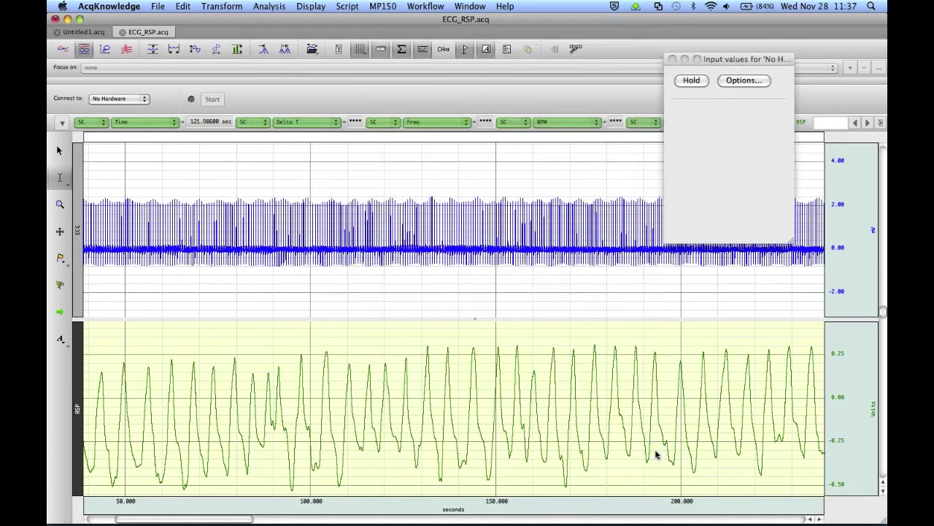
Move the Input values window to the top right and select two time ranges in the graph.
drag(715, 58, 755, 38)
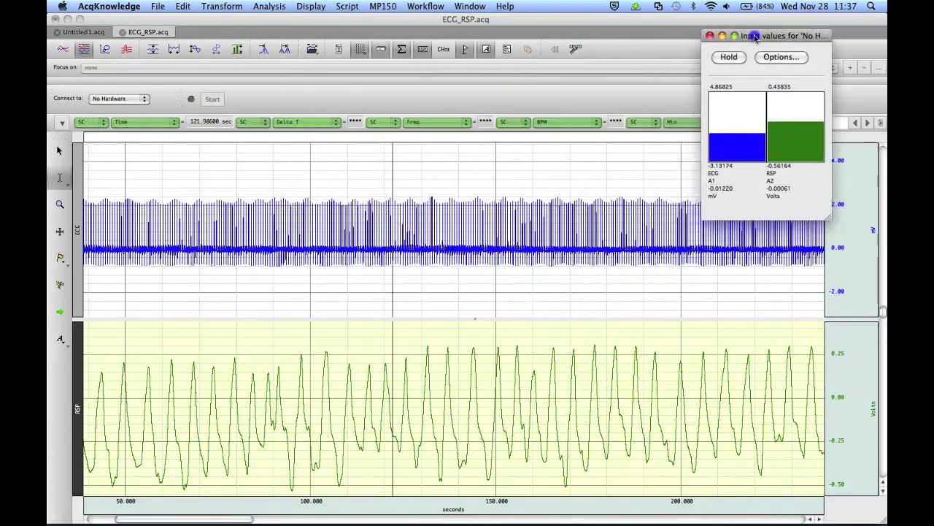
click(574, 50)
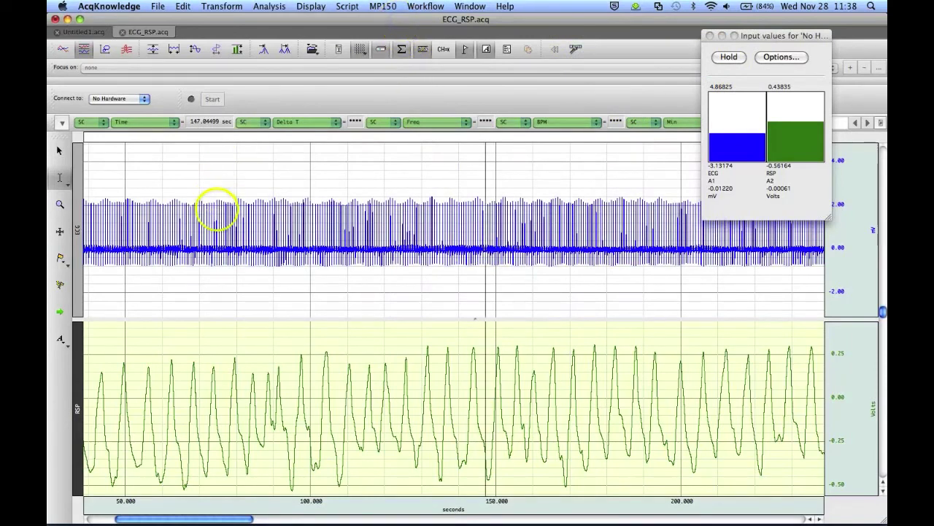
drag(217, 210, 298, 211)
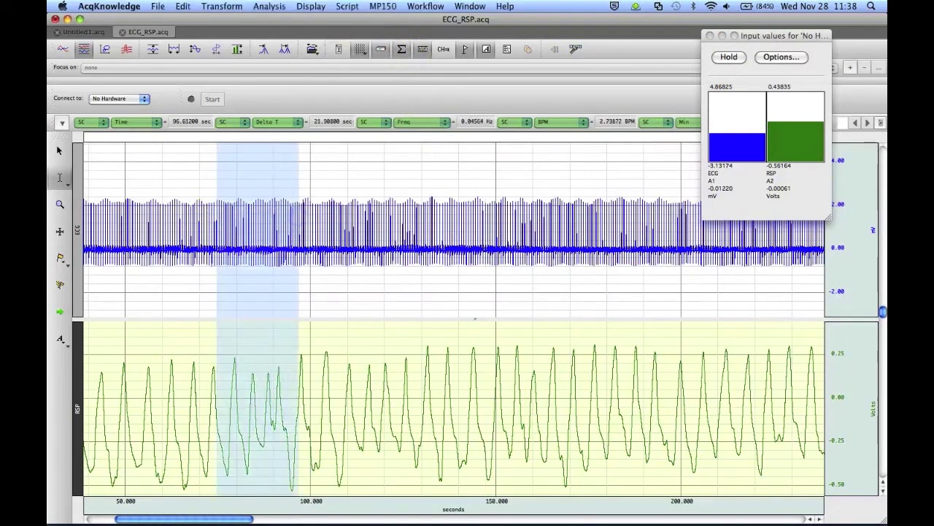
drag(355, 255, 403, 252)
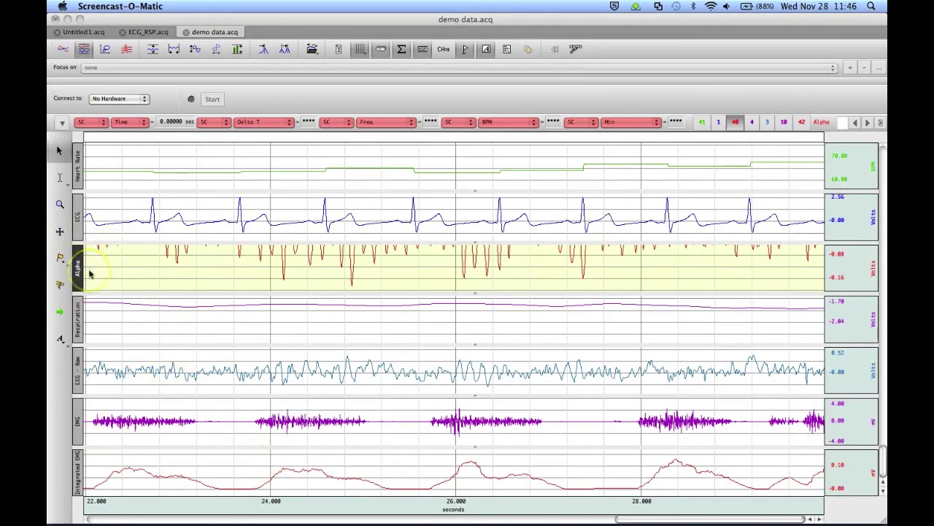
Autoscale only the Alpha waveform, giving it a 0.00 to -0.25 V scale.
right_click(133, 265)
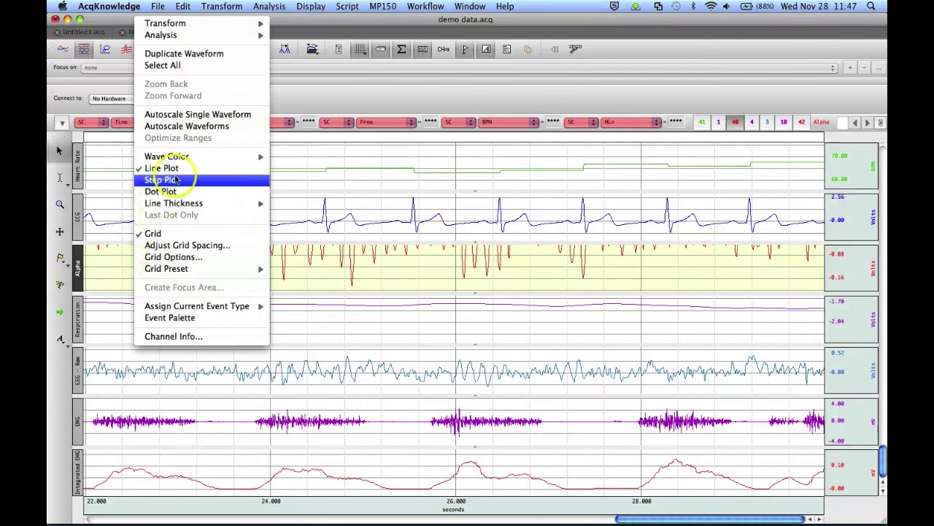
click(247, 115)
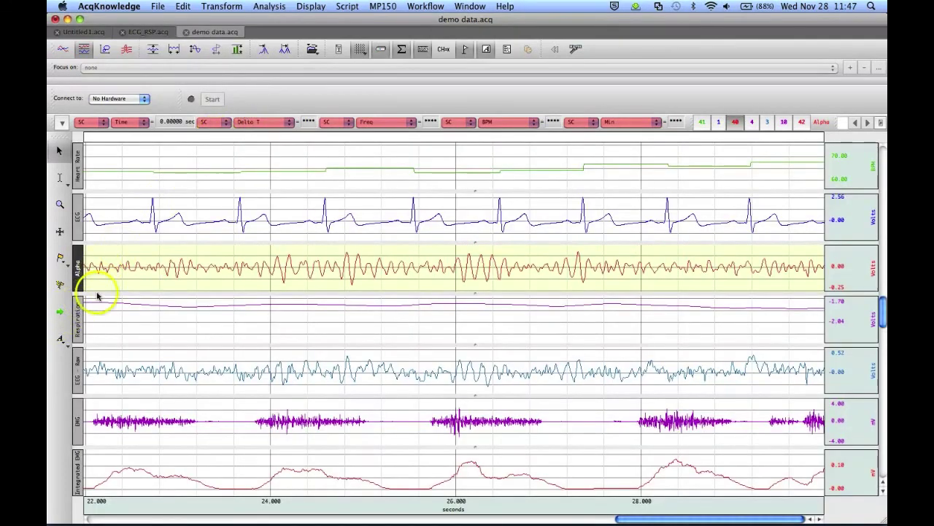